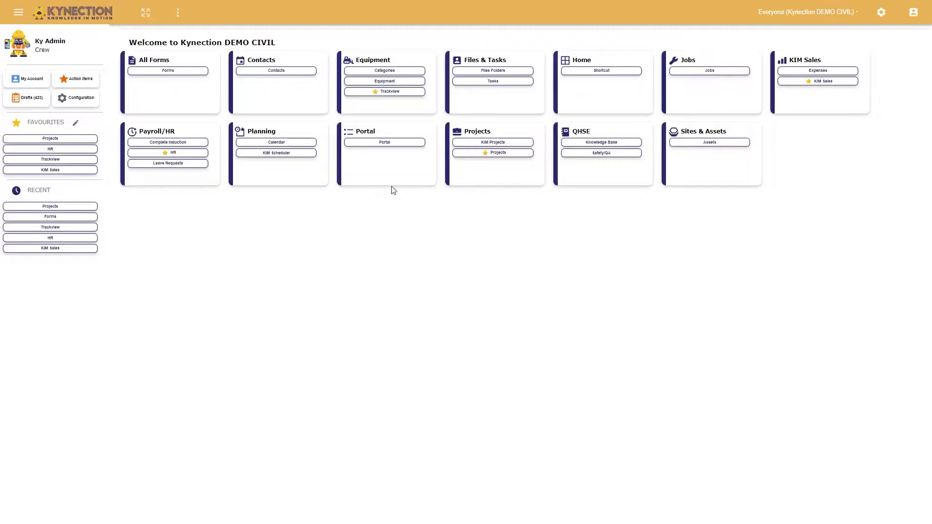
# Open the portal settings from the Portal module and review the available subcontractor type options
pyautogui.click(394, 144)
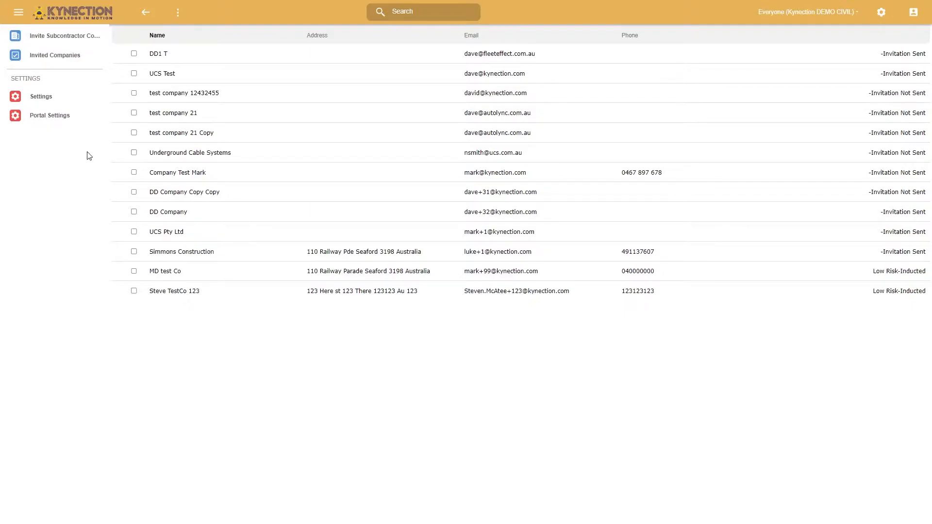
pyautogui.click(47, 120)
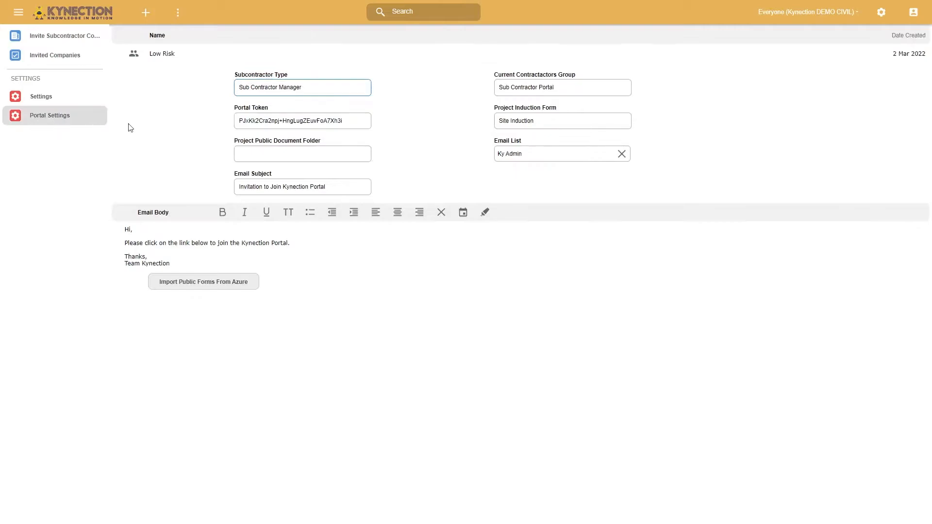
pyautogui.click(268, 90)
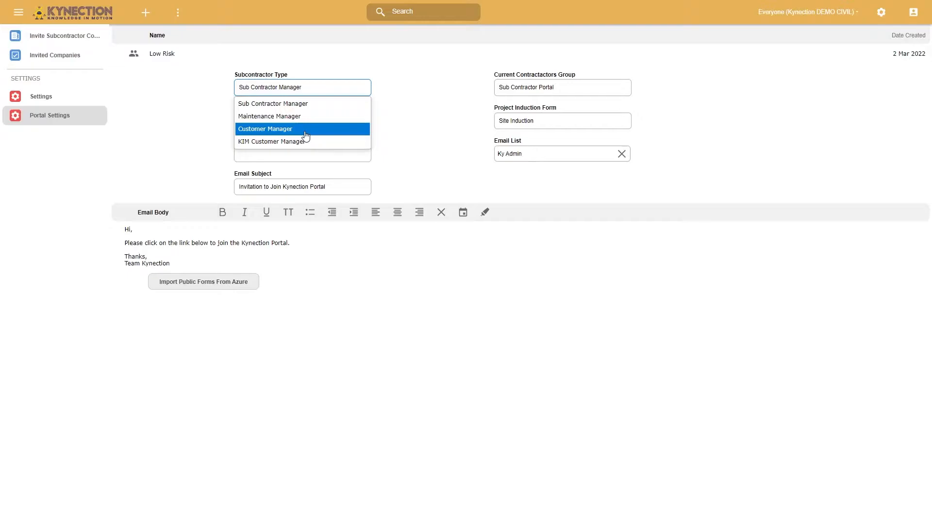
pyautogui.click(178, 47)
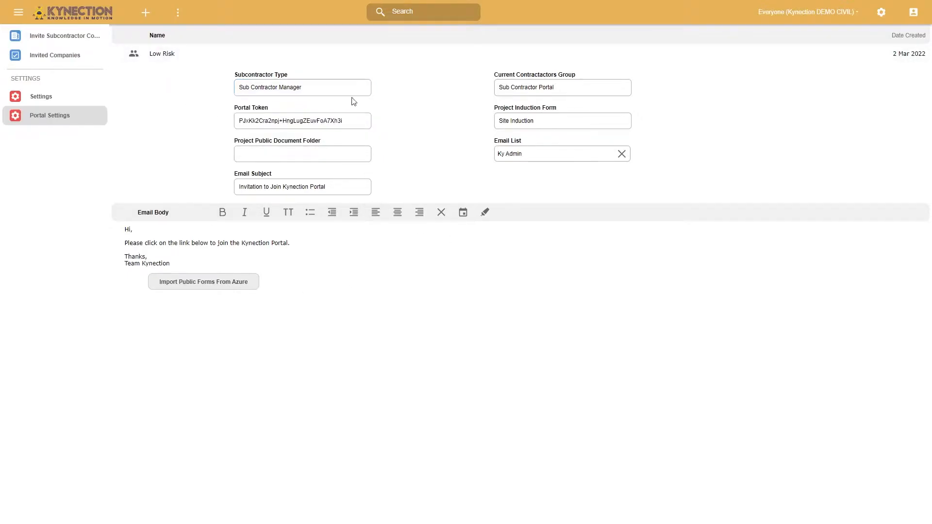
# Open the Low Risk profile and review its mandatory insurance and induction template options
pyautogui.click(165, 55)
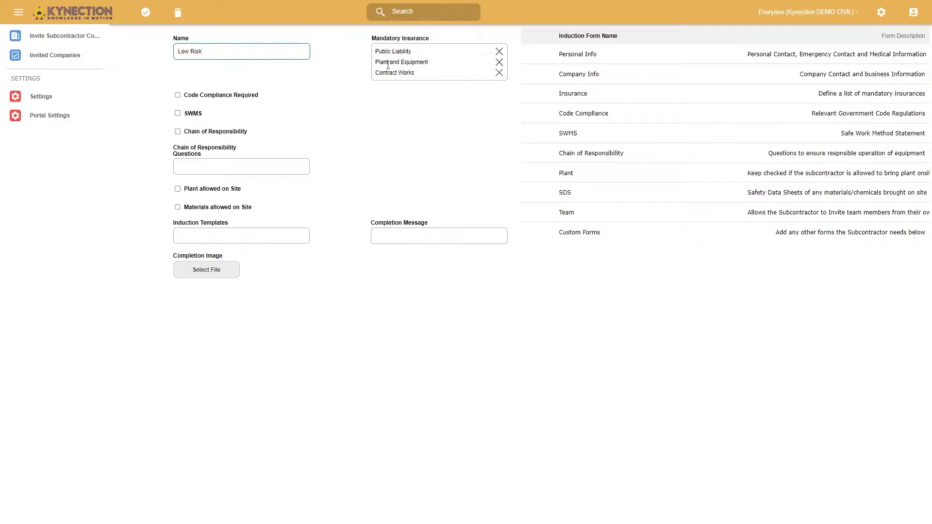
pyautogui.click(409, 72)
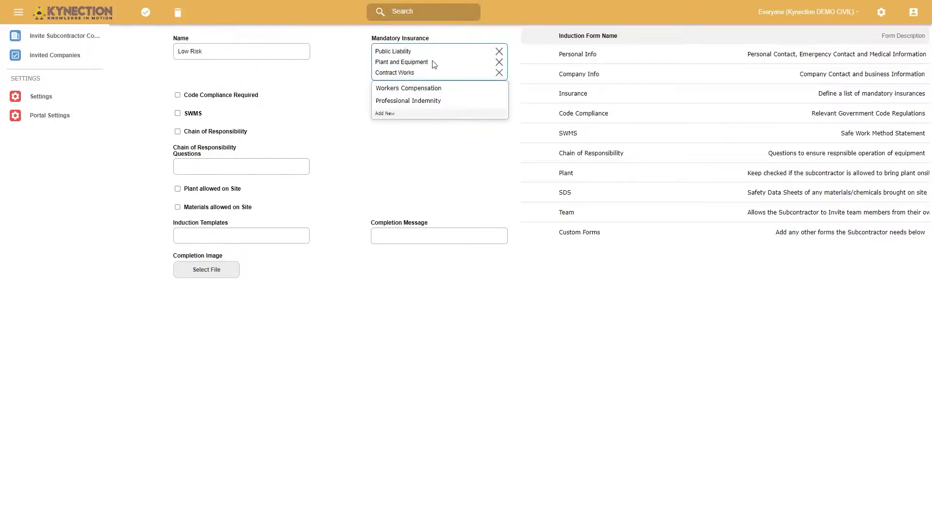
pyautogui.click(407, 168)
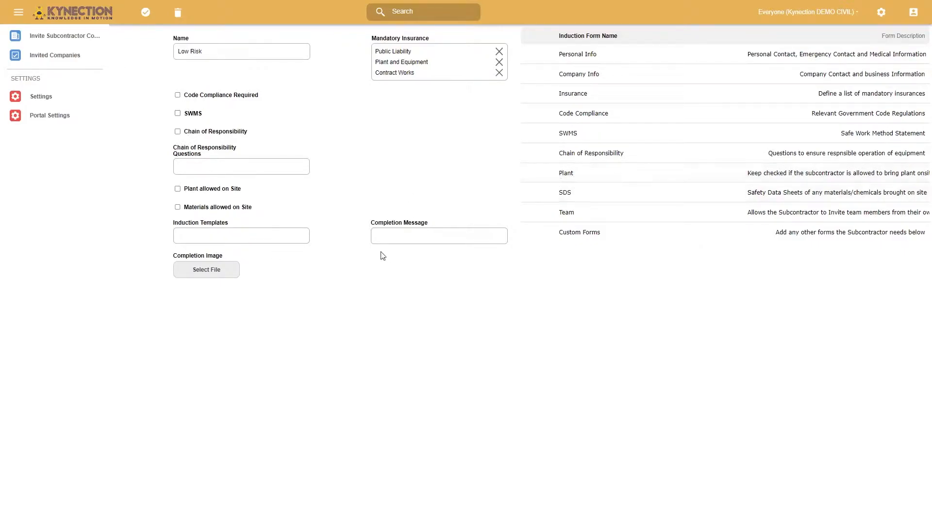
pyautogui.click(238, 240)
pyautogui.click(238, 240)
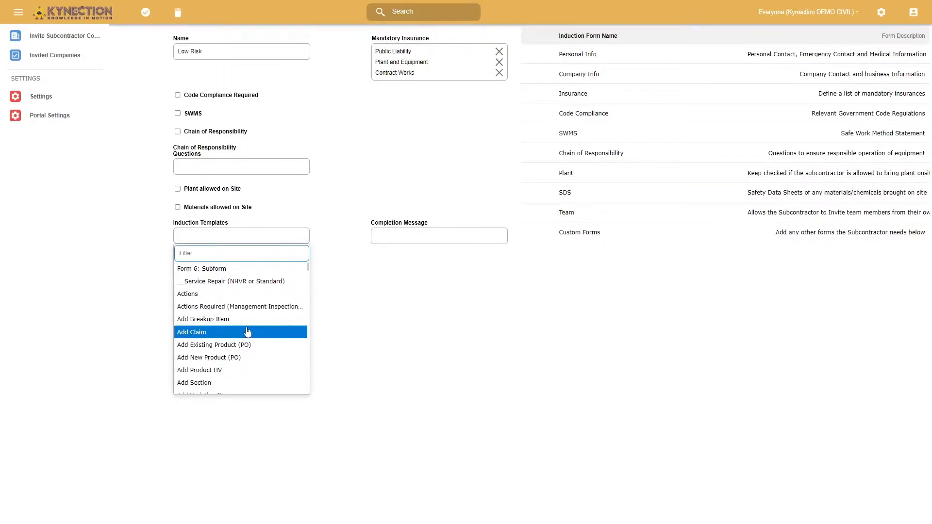
pyautogui.click(416, 303)
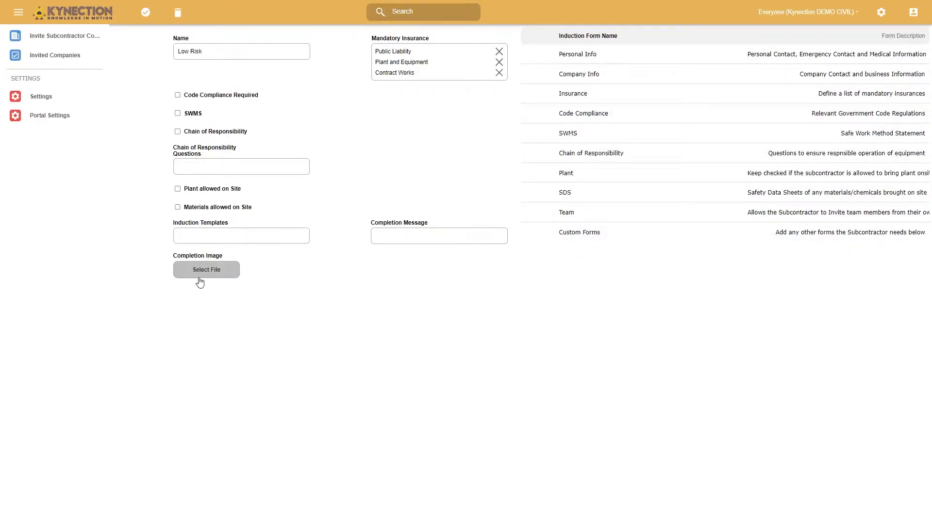
# Enable SWMS in the Low Risk profile, save it and return to the invited companies list
pyautogui.click(178, 114)
pyautogui.click(146, 12)
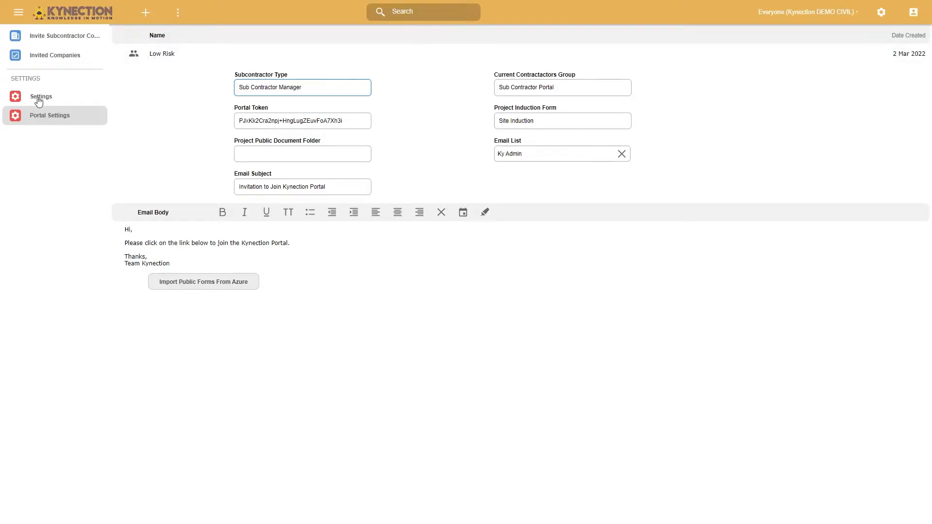
pyautogui.click(63, 55)
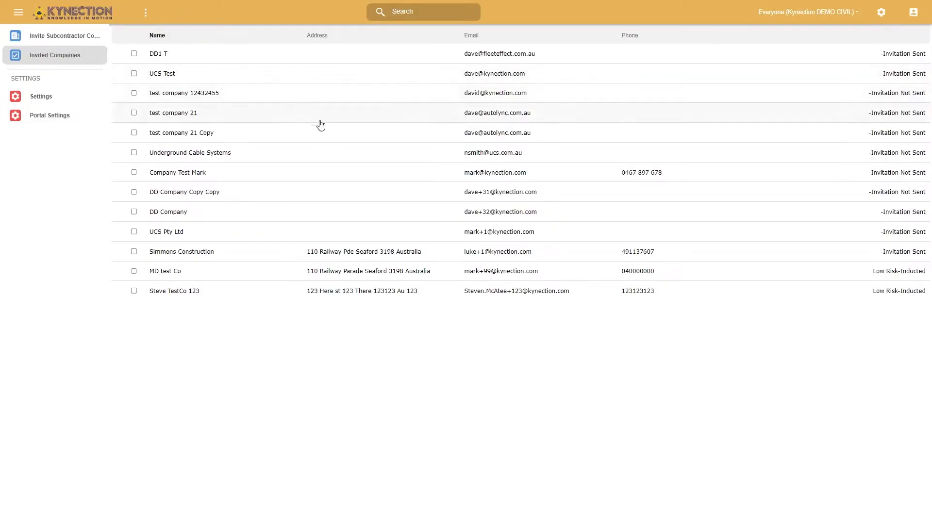
# Create a new company in Contacts named Kynection Portal Test and fill in its email address
pyautogui.click(17, 18)
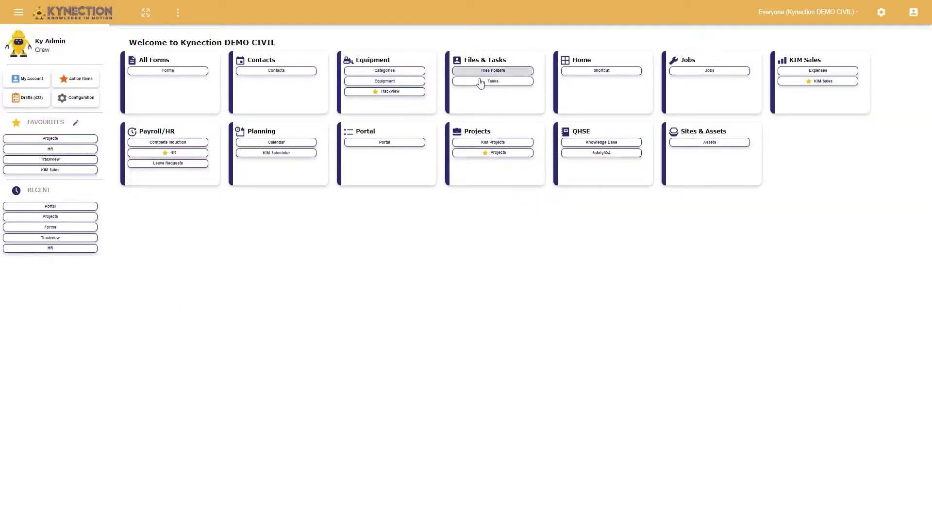
pyautogui.click(253, 72)
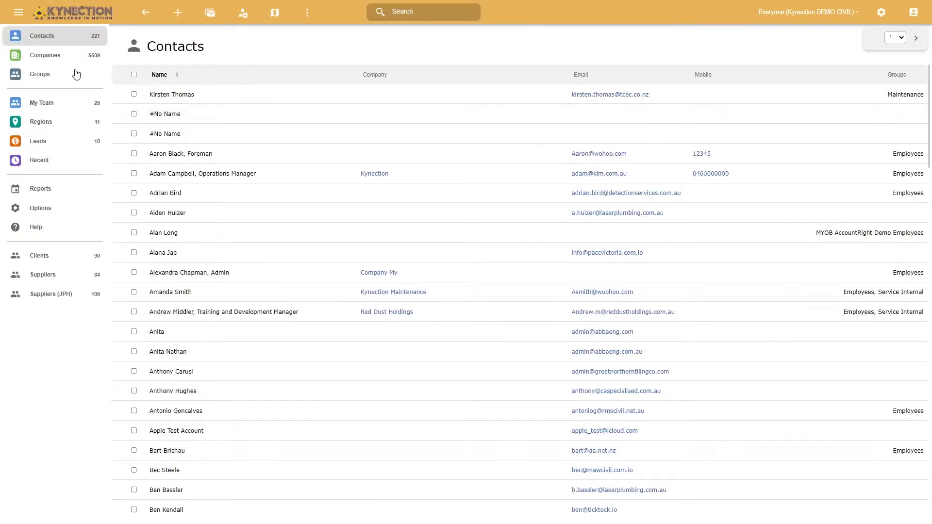
pyautogui.click(193, 20)
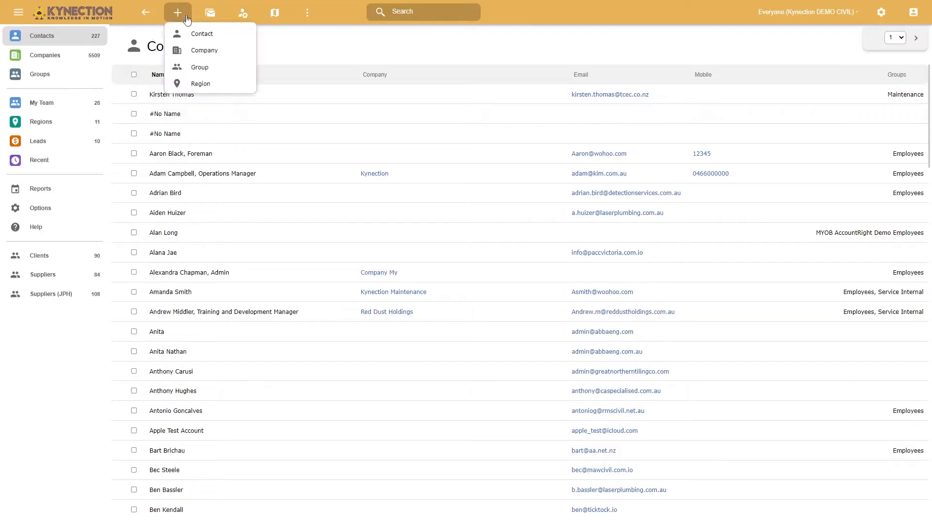
pyautogui.click(208, 57)
pyautogui.click(277, 73)
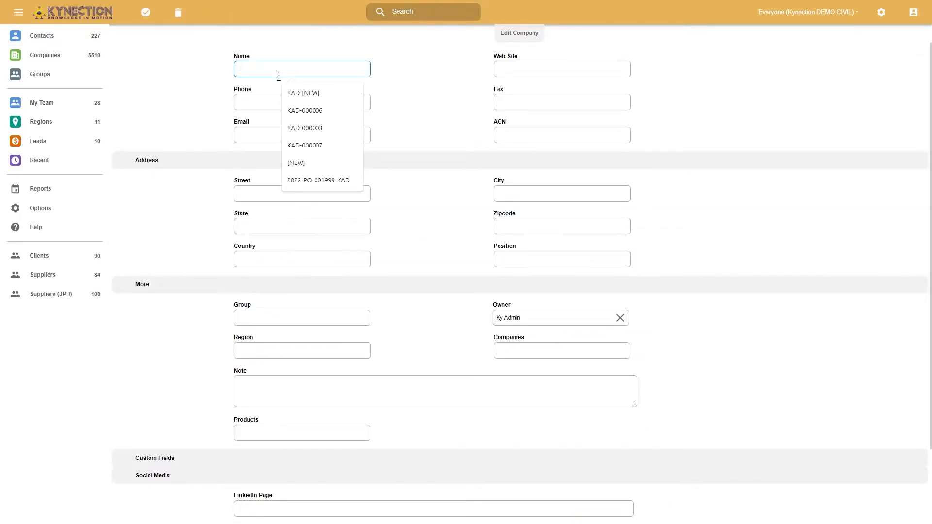
pyautogui.write('Kynection Portal Test')
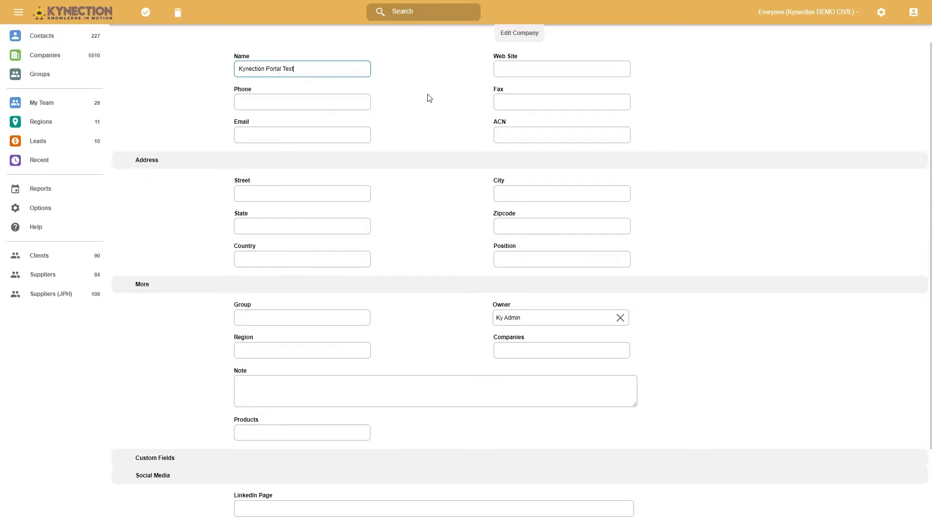
pyautogui.click(264, 134)
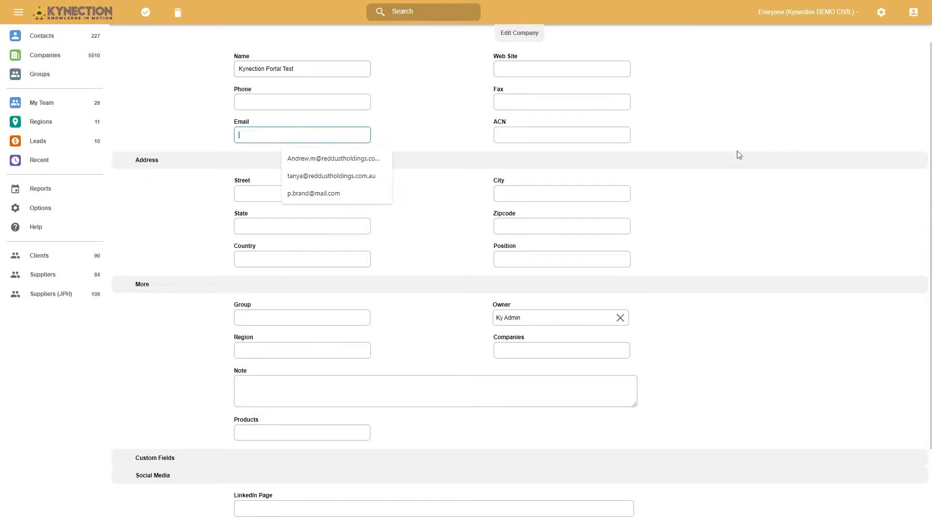
pyautogui.hotkey('ctrl', 'v')
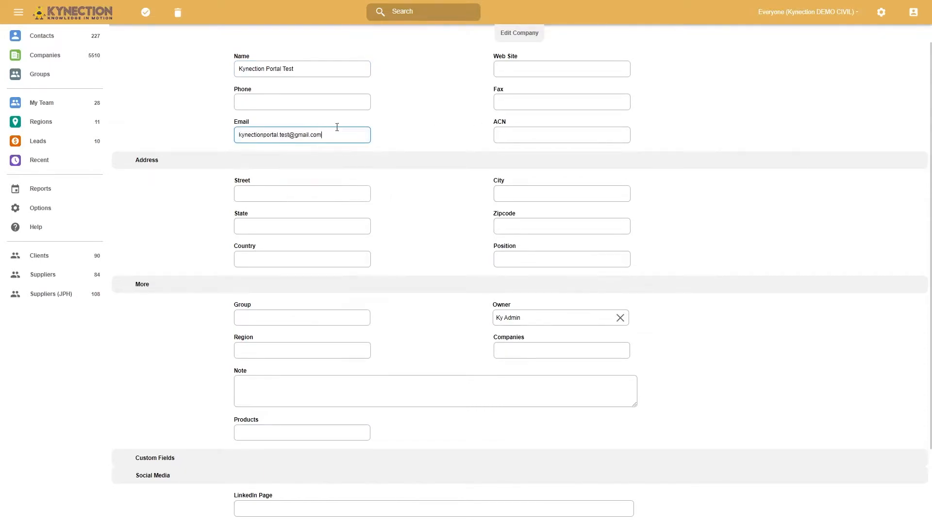
# Assign the company to the Sub Contractor Portal group, clear its owner and save the record
pyautogui.click(271, 323)
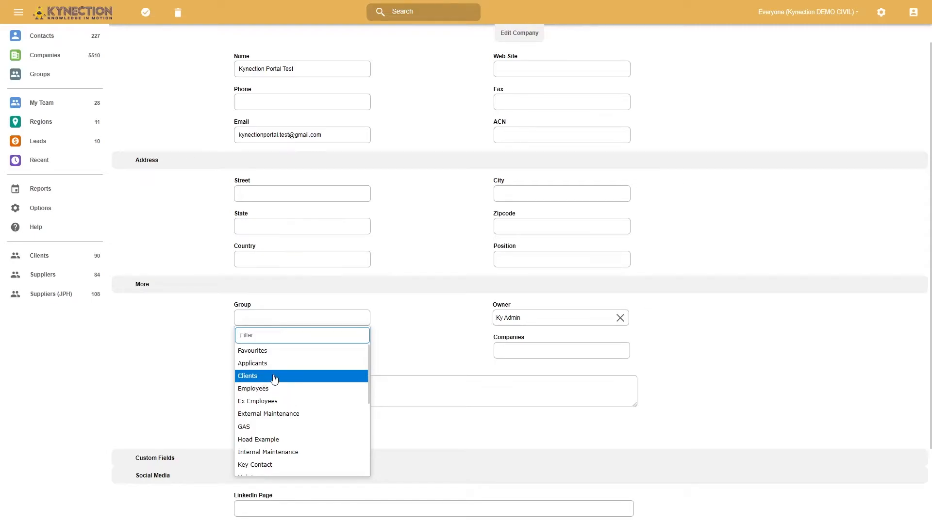
pyautogui.scroll(-3, 272, 423)
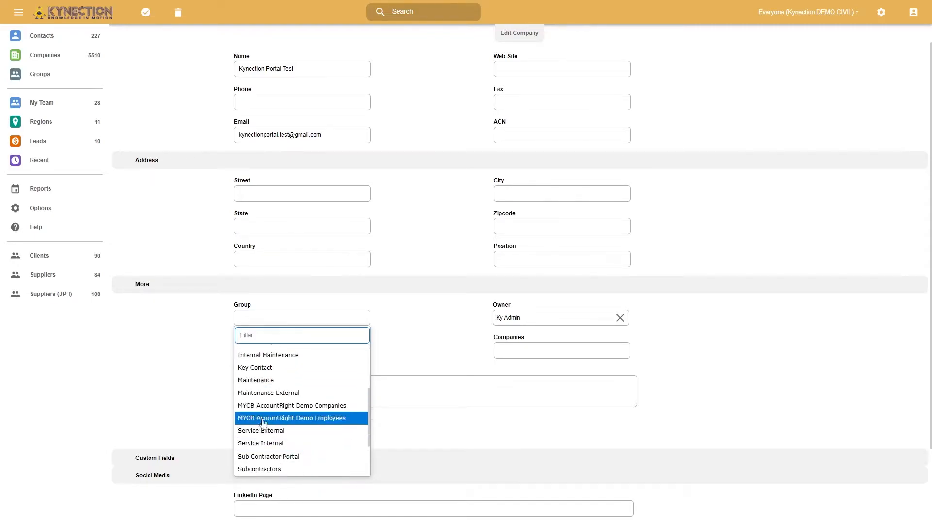
pyautogui.click(262, 457)
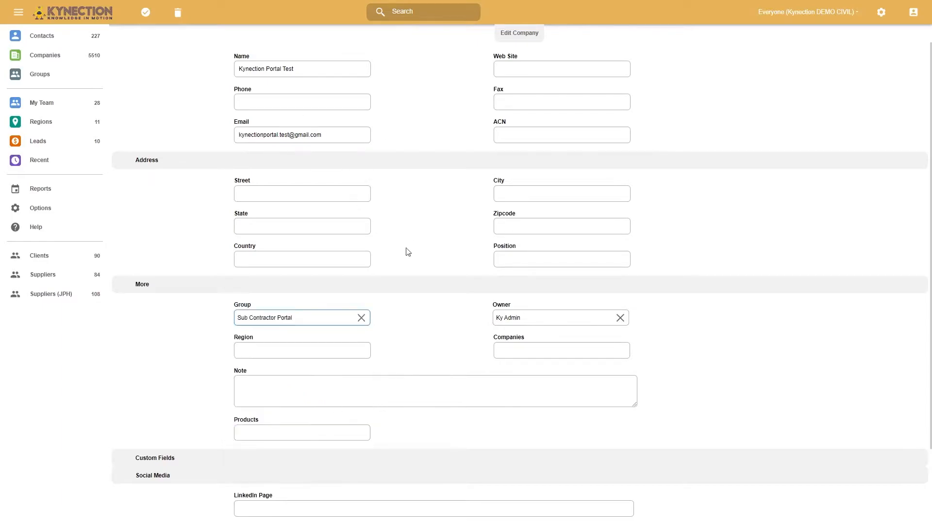
pyautogui.click(620, 318)
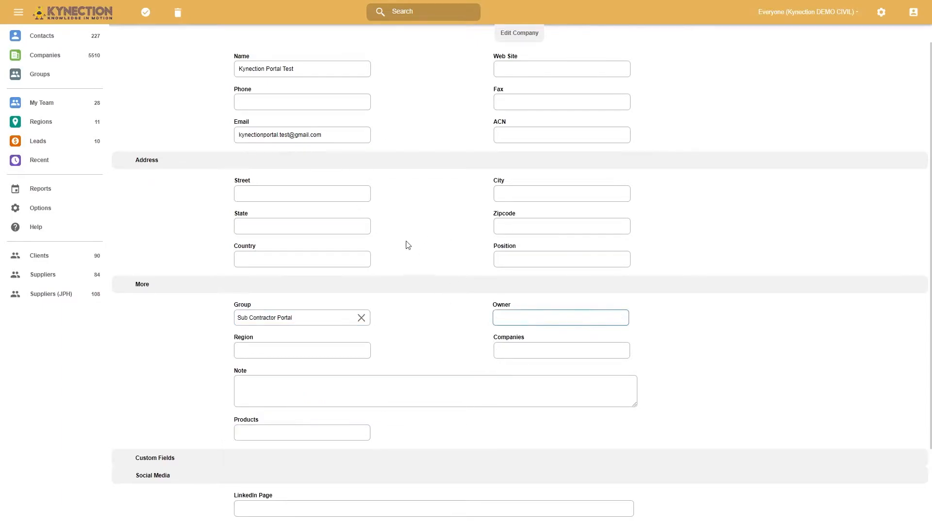
pyautogui.click(145, 13)
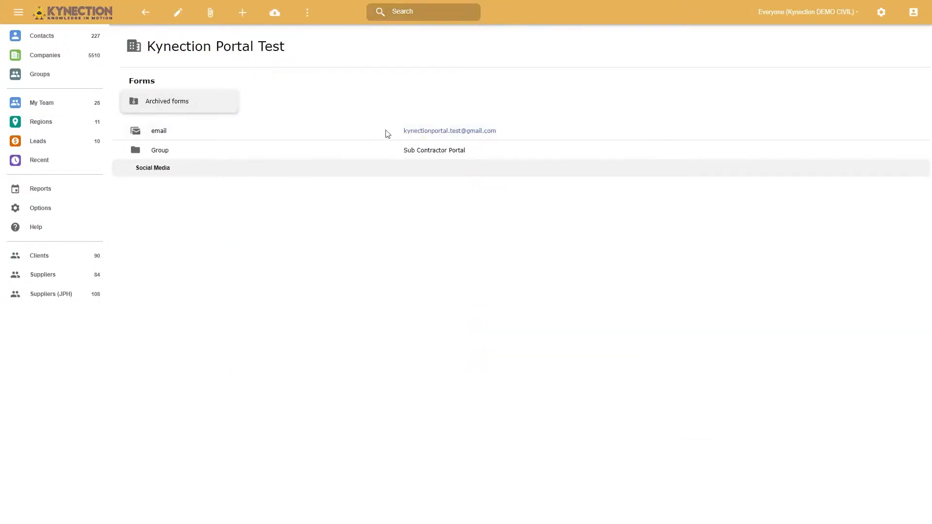
# Send Kynection Portal Test a subcontractor invitation from the Portal module using the Low Risk profile
pyautogui.click(19, 15)
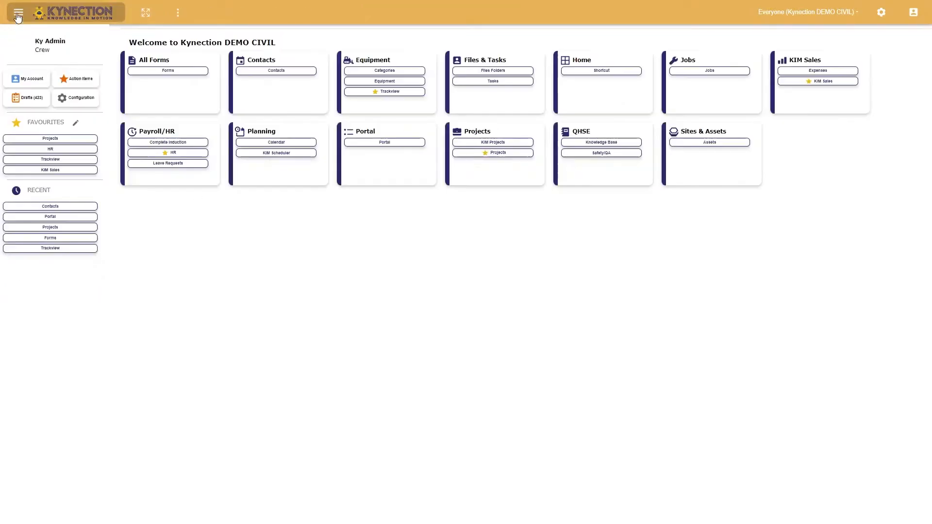
pyautogui.click(383, 144)
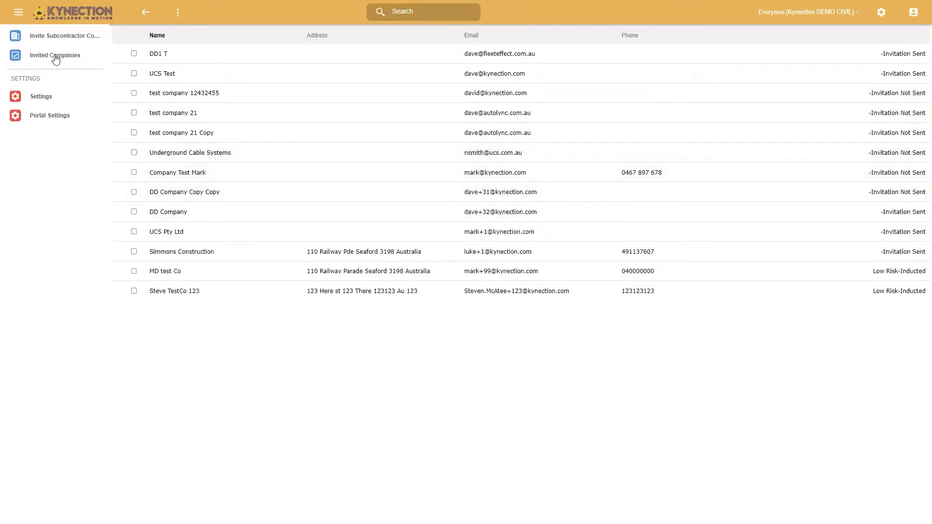
pyautogui.click(59, 41)
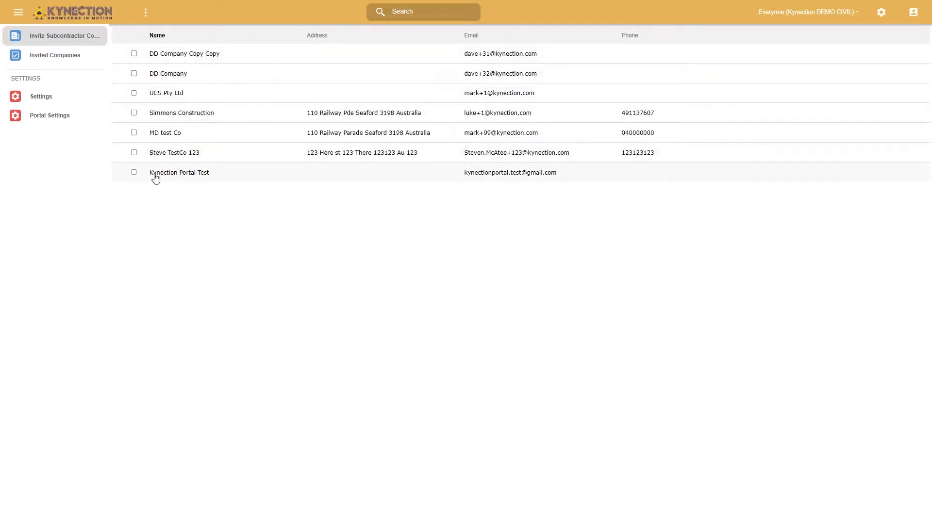
pyautogui.click(203, 181)
pyautogui.click(256, 66)
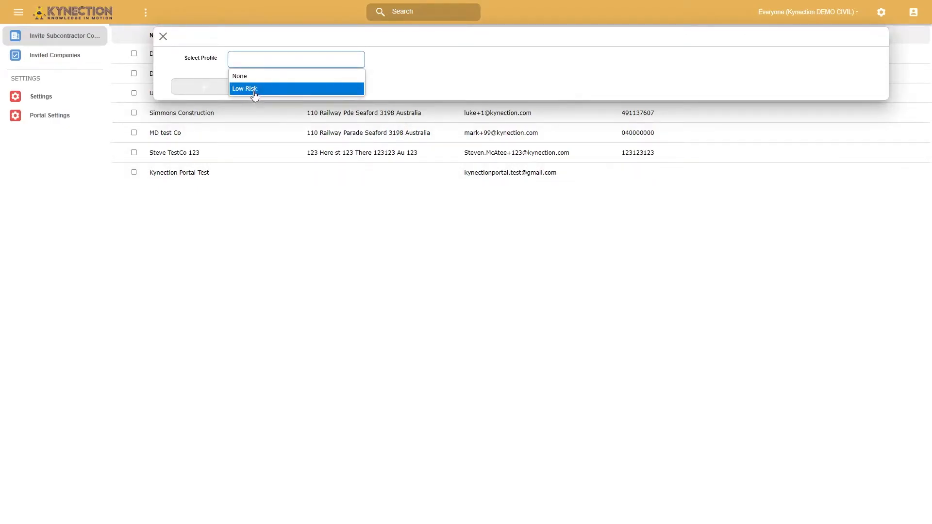
pyautogui.click(245, 89)
pyautogui.click(204, 87)
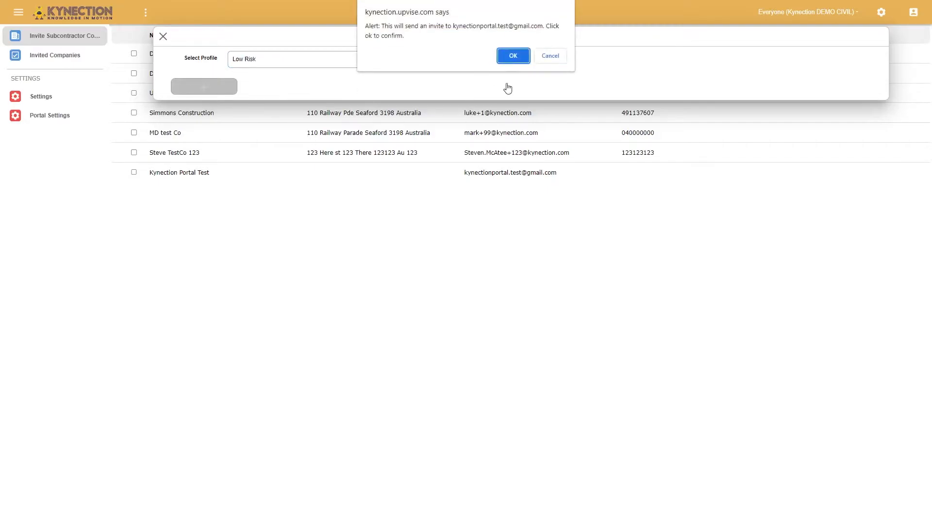
pyautogui.click(515, 57)
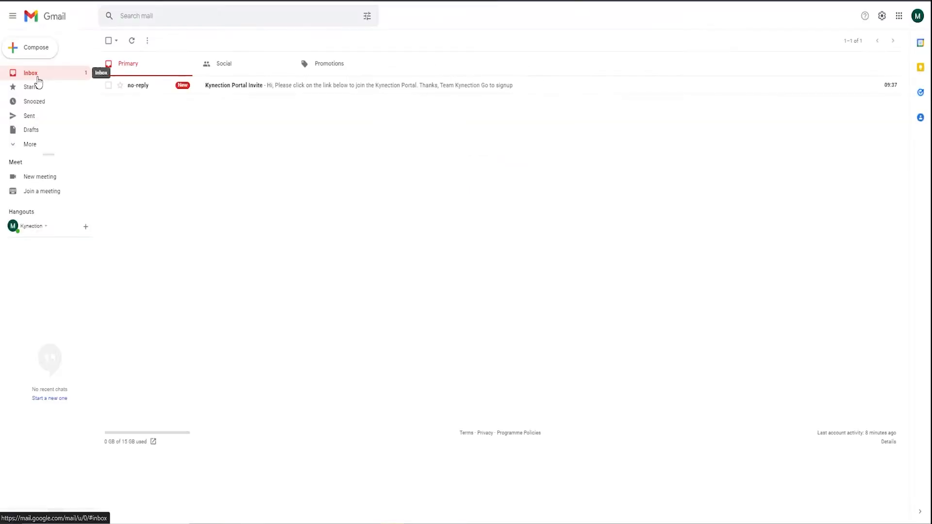
# Switch to Gmail, open the Kynection Portal Invite email and follow its signup link
pyautogui.click(236, 86)
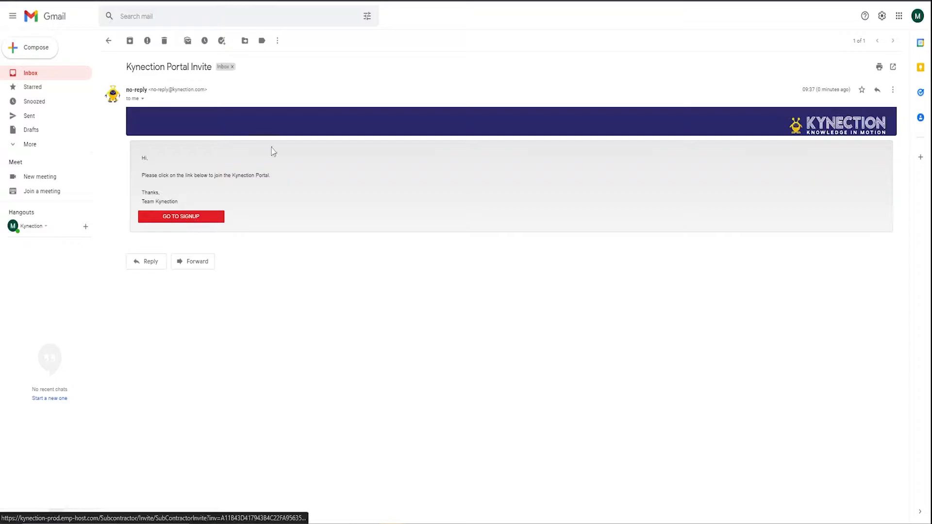
pyautogui.click(187, 217)
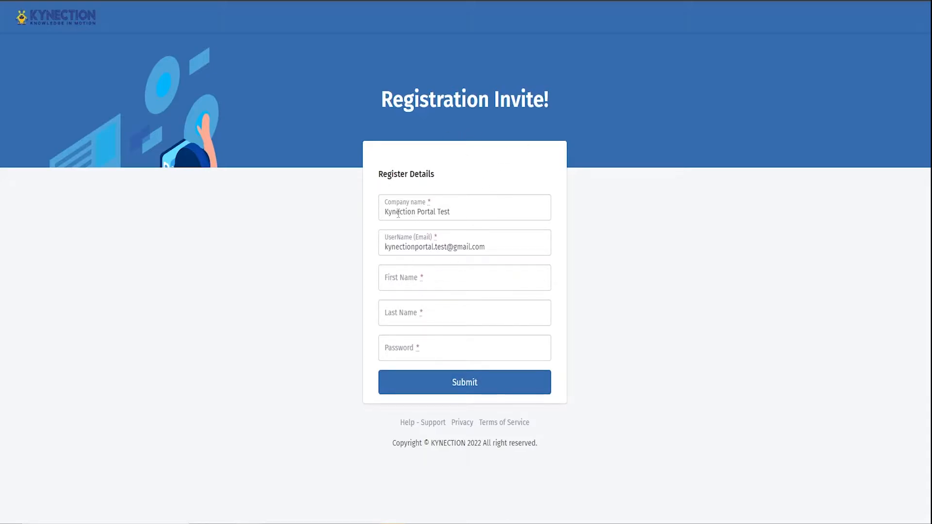
# Fill in the first name, last name and password on the Kynection Portal Test registration form
pyautogui.click(428, 279)
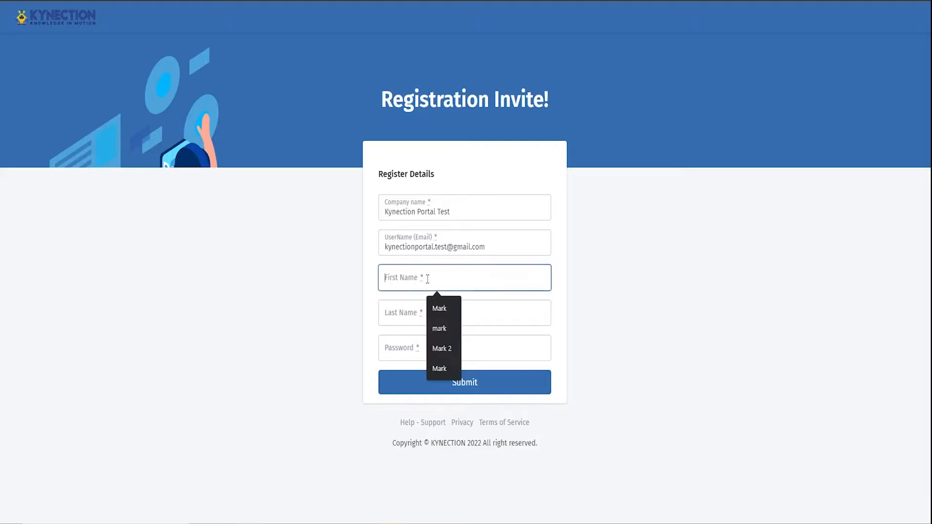
pyautogui.write('Kynection')
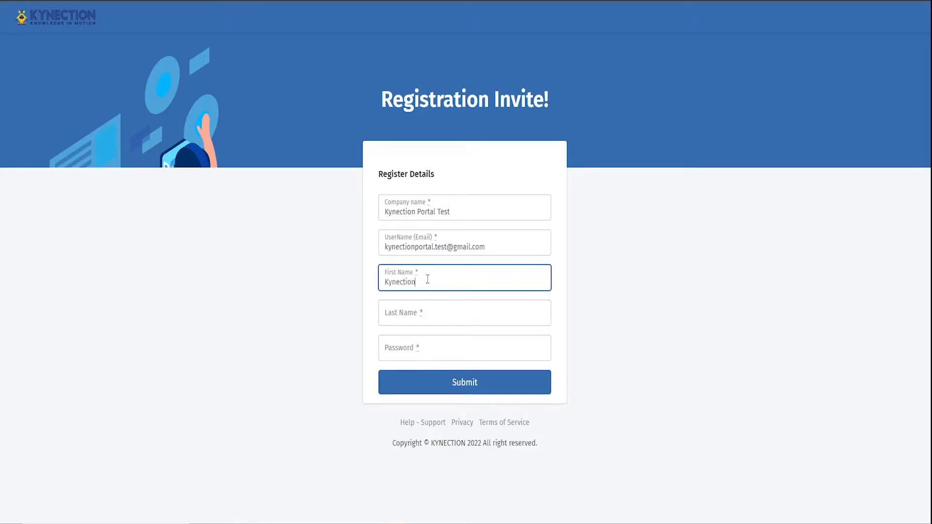
pyautogui.press('Tab')
pyautogui.write('Po')
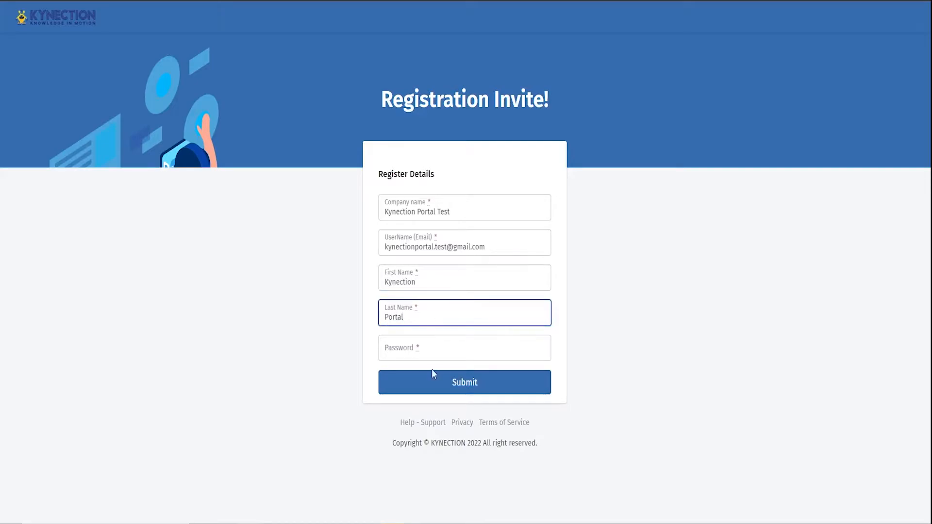
pyautogui.click(425, 344)
pyautogui.write('T')
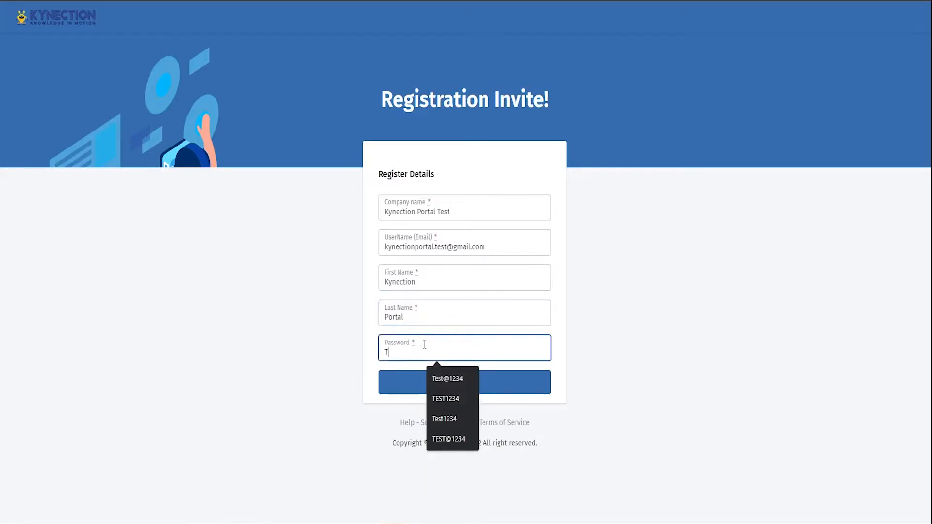
pyautogui.write('est@1234')
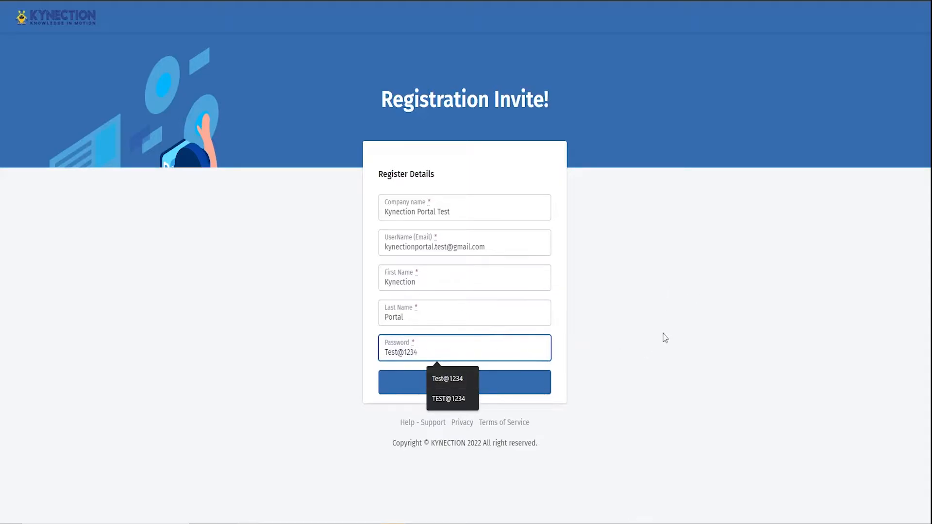
pyautogui.click(665, 337)
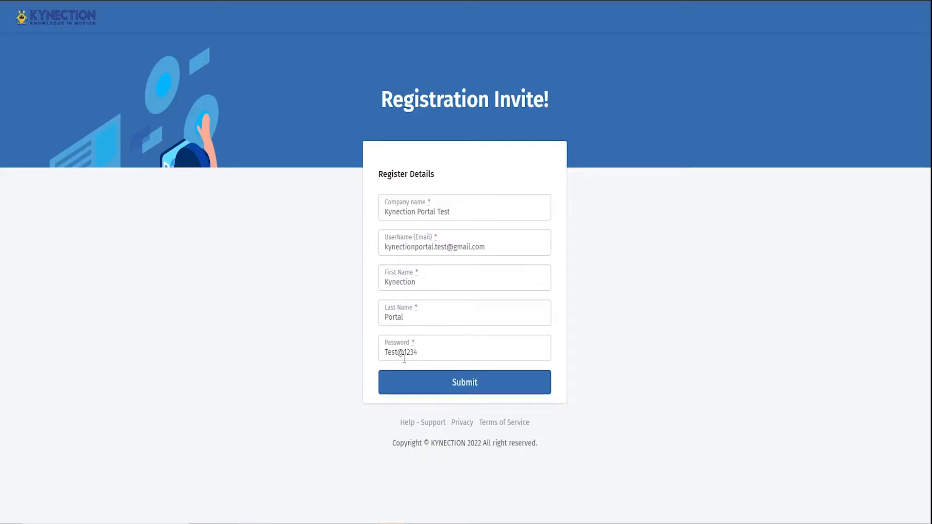
# Try to submit the registration with the special character removed from the password
pyautogui.click(422, 355)
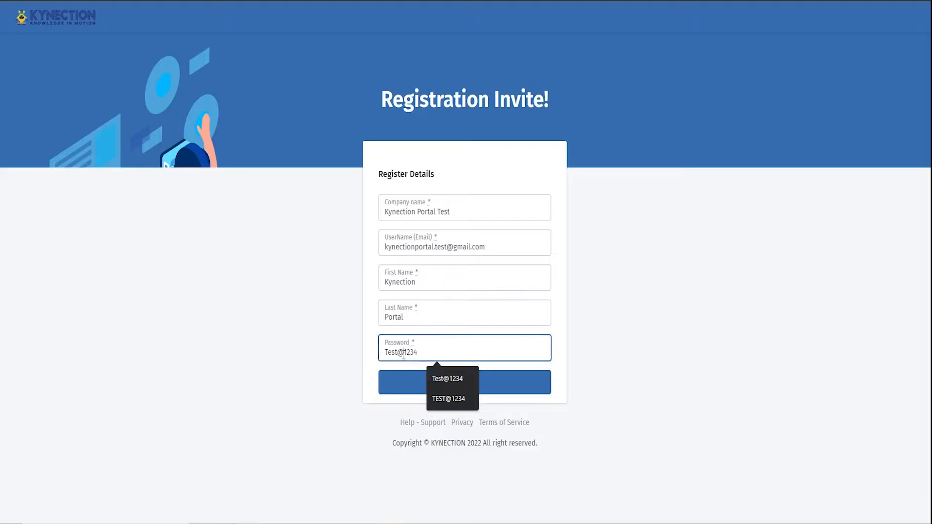
pyautogui.press('BackSpace')
pyautogui.click(655, 339)
pyautogui.click(420, 355)
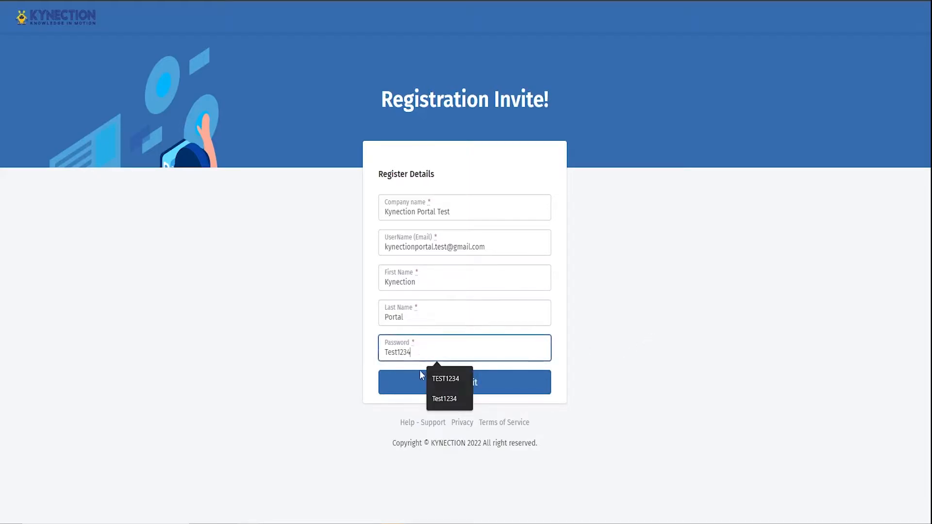
pyautogui.click(443, 382)
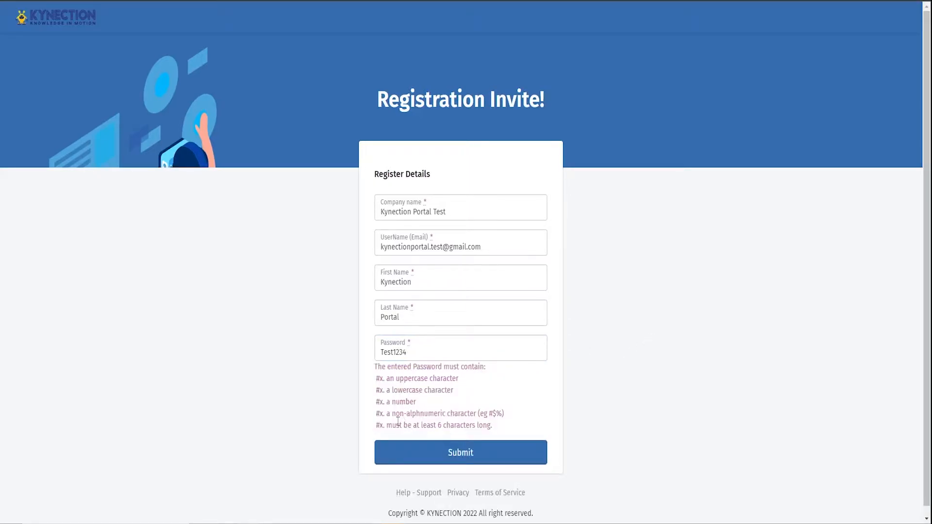
# Put the special character back into the password and submit the registration
pyautogui.click(396, 352)
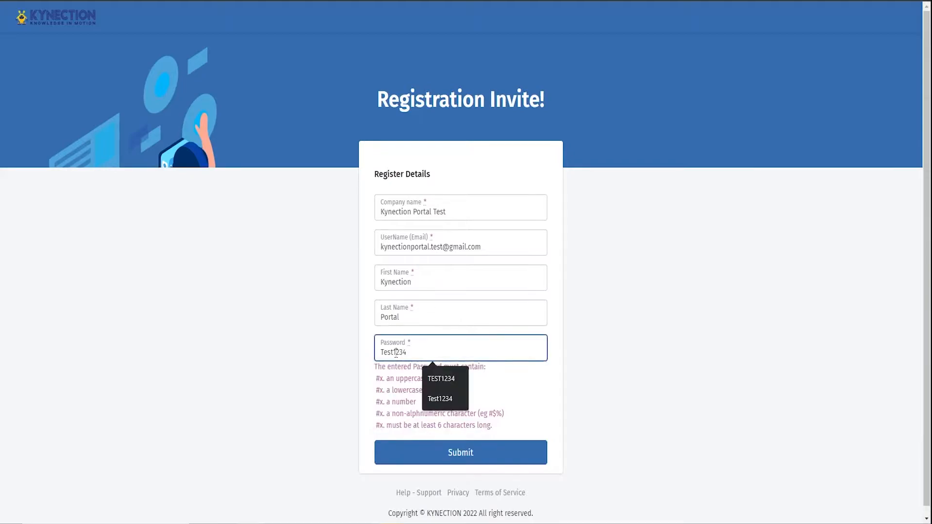
pyautogui.write('@')
pyautogui.click(629, 312)
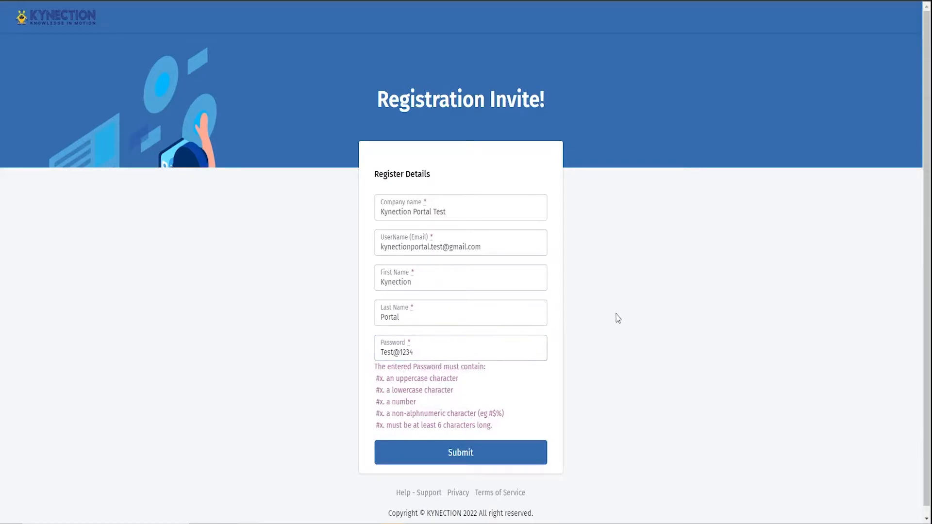
pyautogui.click(484, 461)
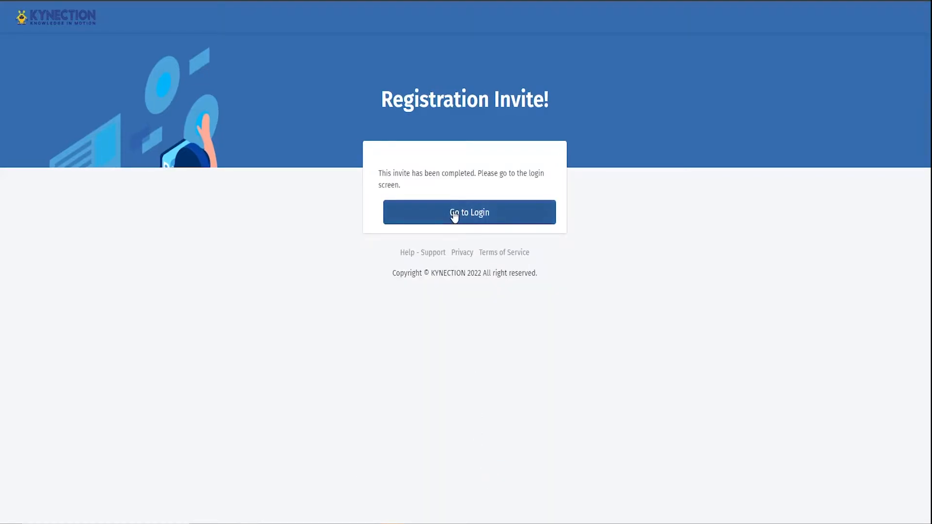
# Go to the login screen and sign in with the newly registered email address and account password
pyautogui.click(455, 217)
pyautogui.click(203, 125)
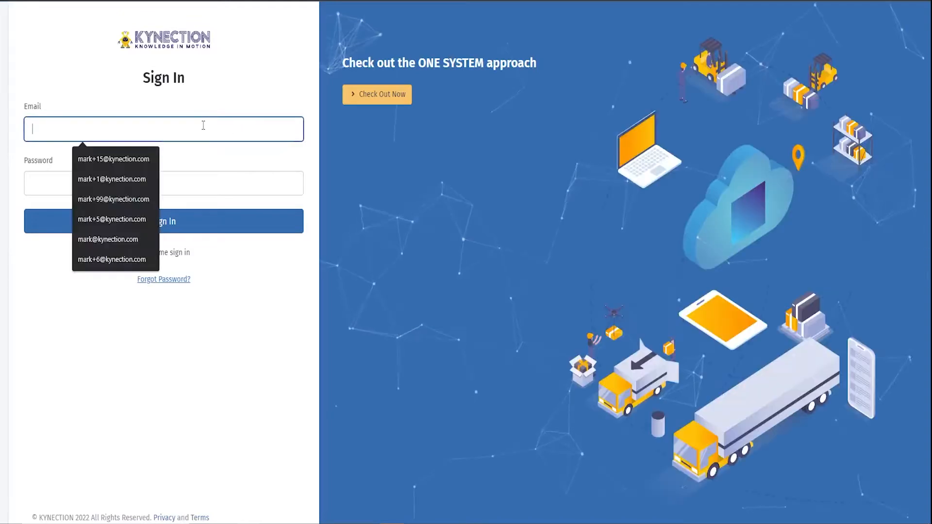
pyautogui.hotkey('ctrl', 'v')
pyautogui.click(84, 184)
pyautogui.write('•••••••••')
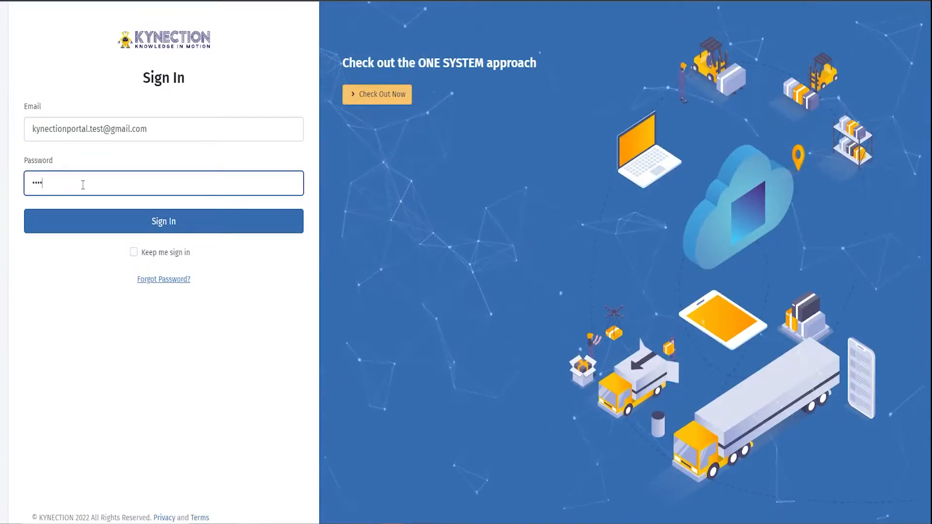
pyautogui.click(137, 232)
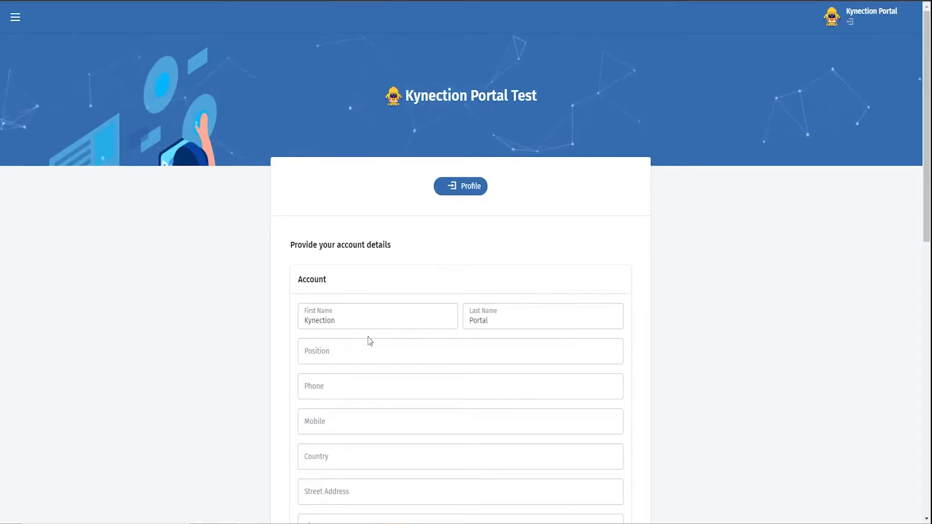
# Set the account position to Test and enter the same number as both phone and mobile
pyautogui.scroll(-1, 406, 369)
pyautogui.scroll(-3, 399, 358)
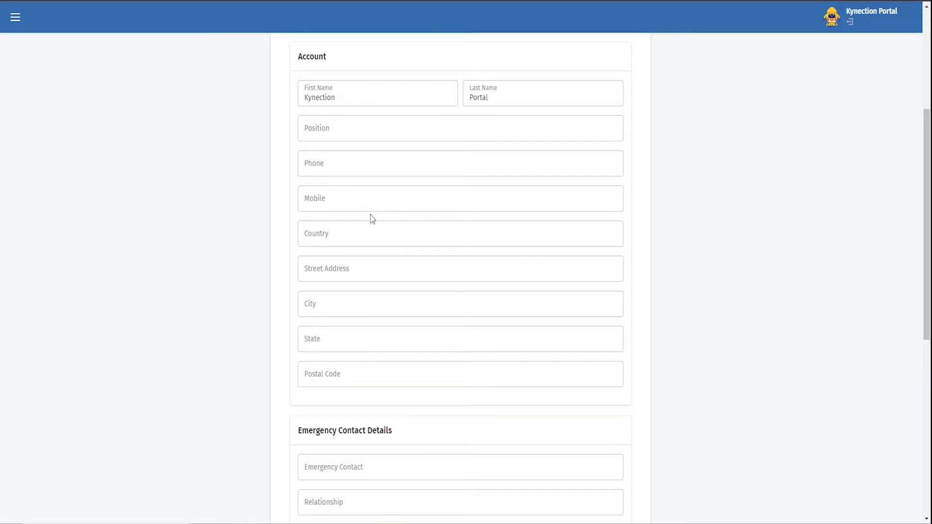
pyautogui.click(343, 133)
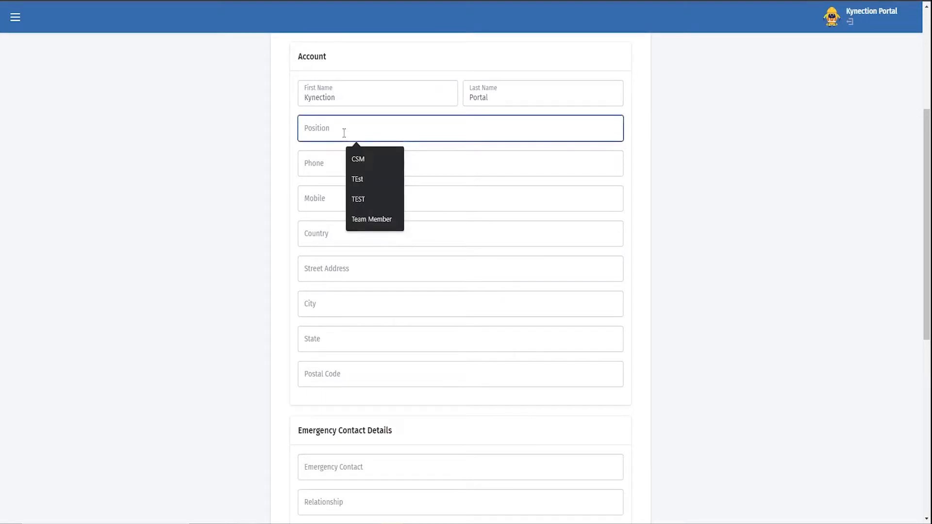
pyautogui.write('Test')
pyautogui.click(311, 164)
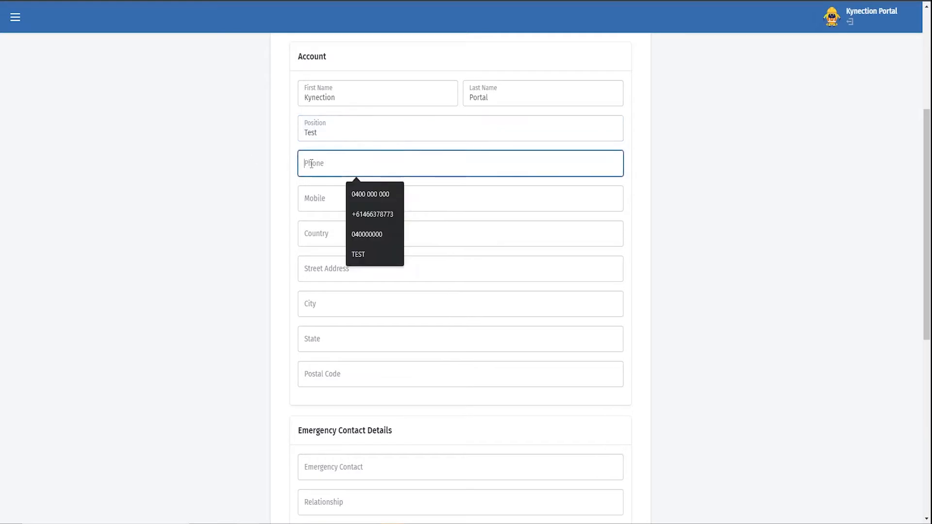
pyautogui.write('0400')
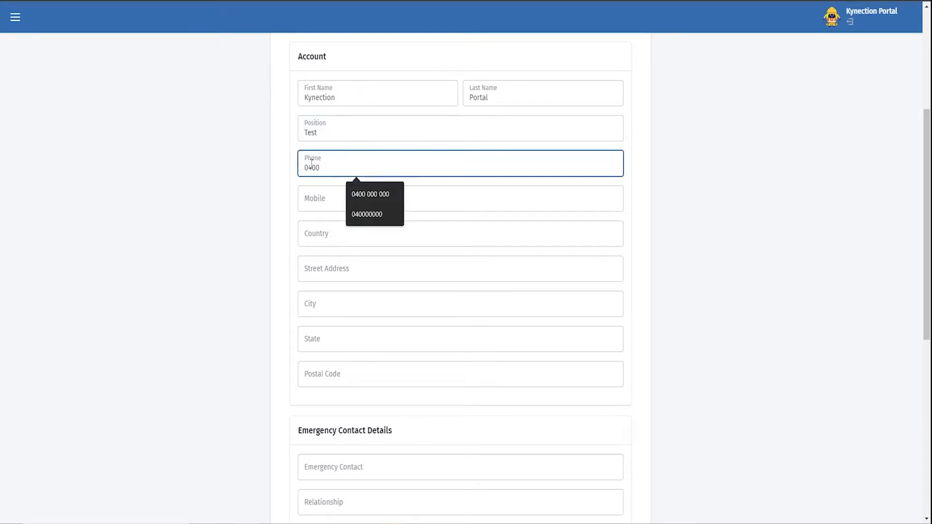
pyautogui.write(' 000 000')
pyautogui.press('Tab')
pyautogui.click(266, 213)
pyautogui.moveTo(348, 170); pyautogui.dragTo(267, 166)
pyautogui.hotkey('ctrl', 'c')
pyautogui.click(327, 195)
pyautogui.hotkey('ctrl', 'v')
# Set the account's country to Aus and fill in its street address, city, state and postal code
pyautogui.click(317, 230)
pyautogui.write('Auis')
pyautogui.press('BackSpace')
pyautogui.press('BackSpace')
pyautogui.write('s')
pyautogui.click(337, 269)
pyautogui.write('11')
pyautogui.click(343, 319)
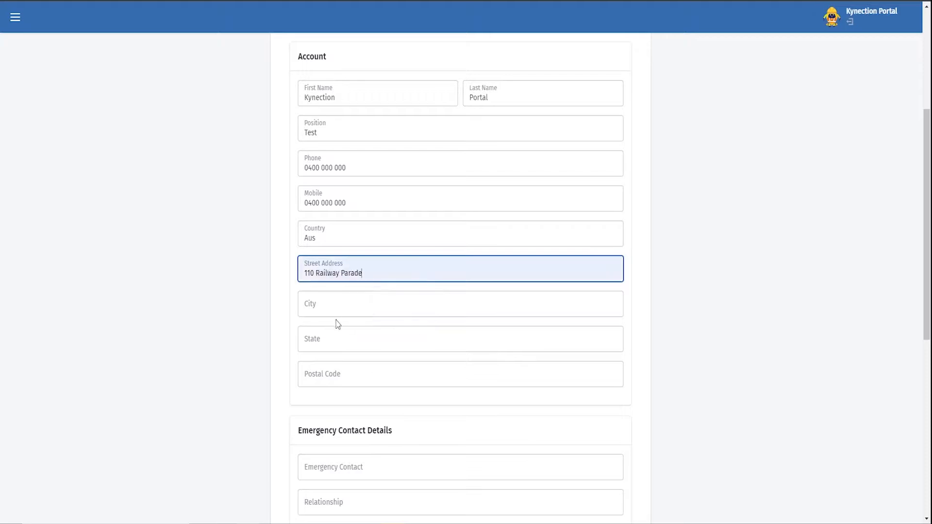
pyautogui.click(347, 300)
pyautogui.click(361, 335)
pyautogui.click(354, 346)
pyautogui.click(358, 368)
pyautogui.click(357, 376)
pyautogui.click(360, 407)
# Fill in the Emergency Contact Details with Test as contact and relationship, plus the phone and mobile numbers
pyautogui.scroll(-4, 274, 425)
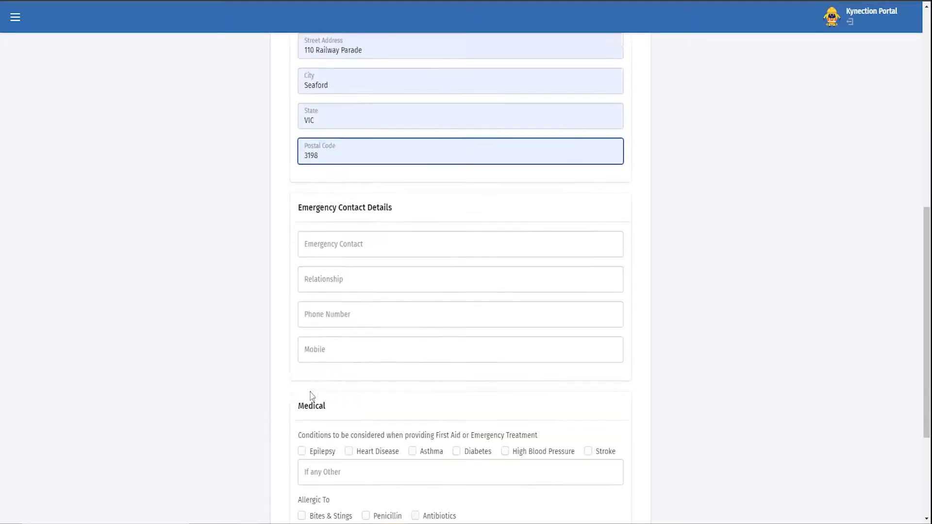
pyautogui.click(343, 245)
pyautogui.click(357, 275)
pyautogui.click(335, 279)
pyautogui.click(357, 310)
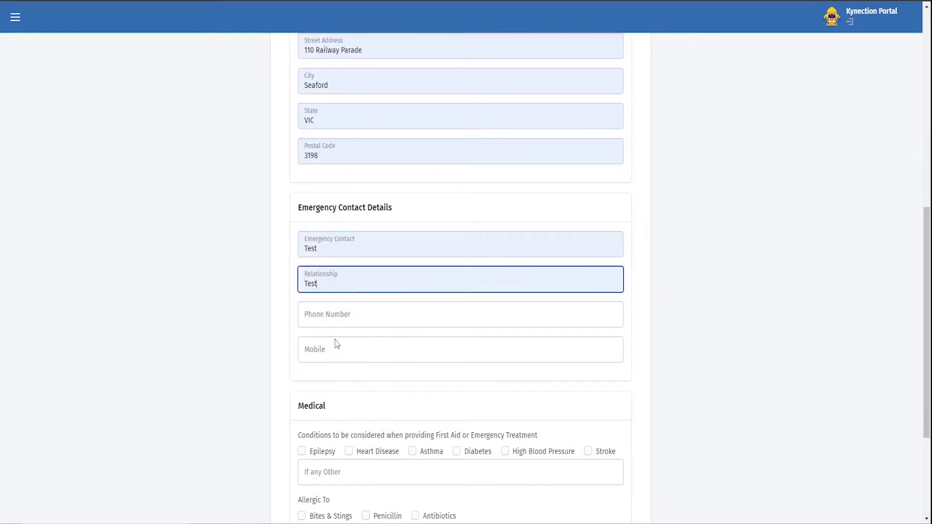
pyautogui.click(335, 315)
pyautogui.click(359, 343)
pyautogui.click(340, 350)
pyautogui.click(371, 377)
# Review the profile details, leave the Medical section blank and continue to the company induction
pyautogui.scroll(-3, 371, 377)
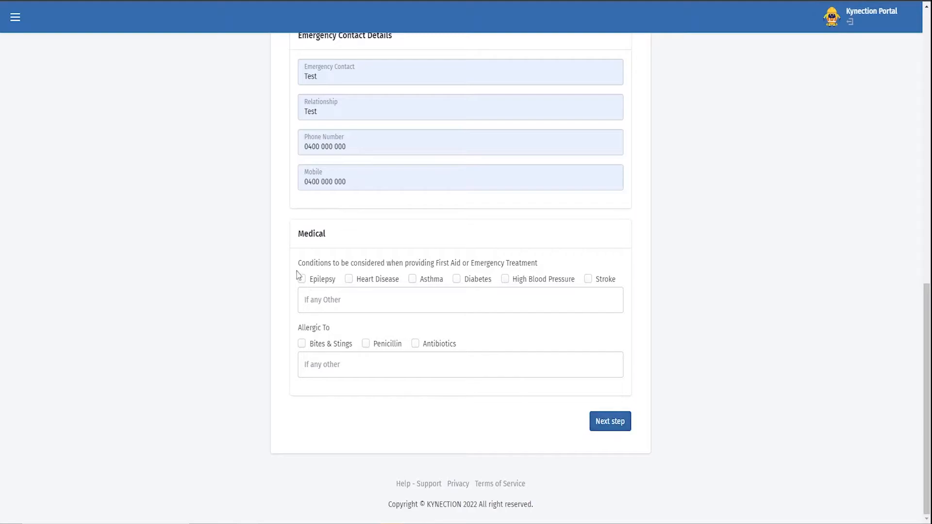
pyautogui.scroll(4, 347, 136)
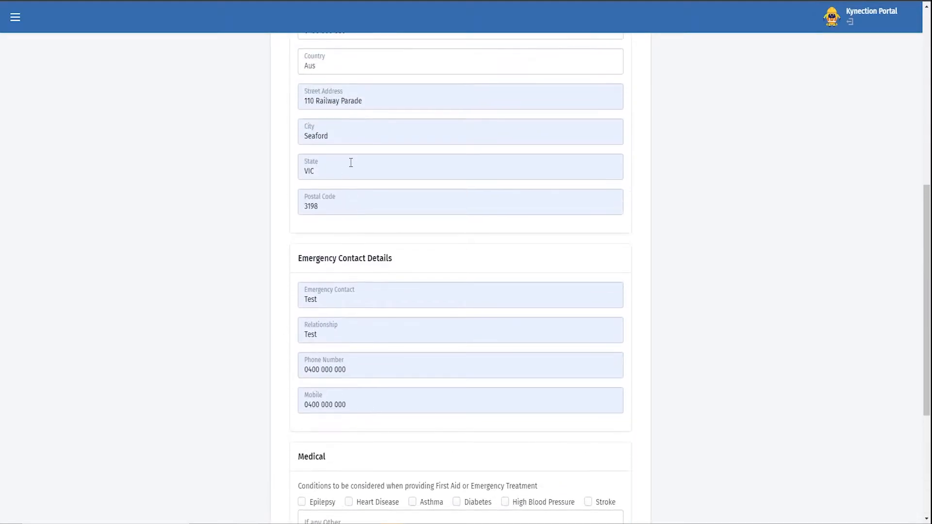
pyautogui.scroll(-5, 582, 336)
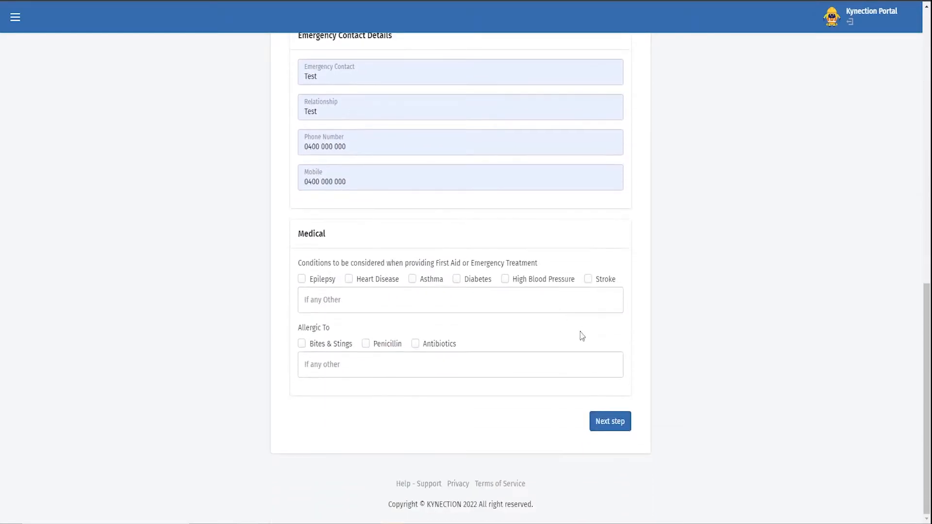
pyautogui.click(605, 424)
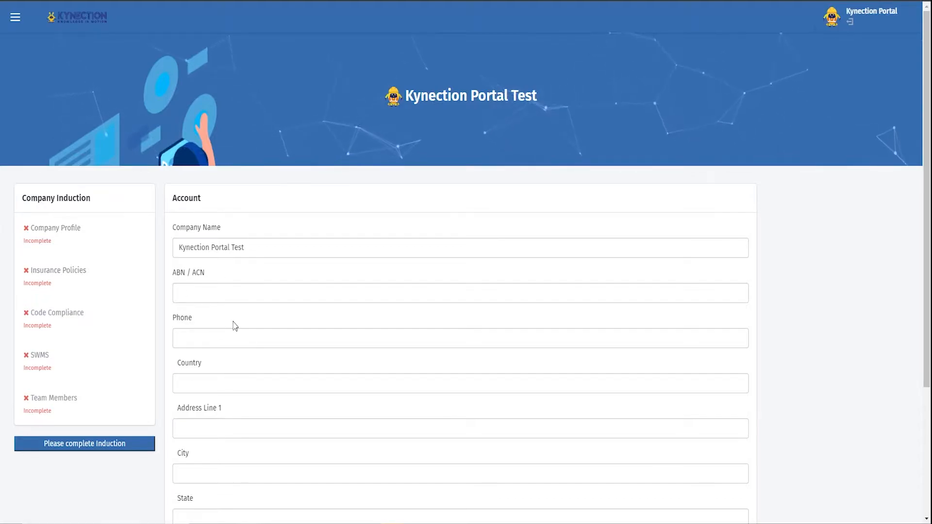
# Fill in the company profile's ABN / ACN and phone number, and set its country to Australia
pyautogui.scroll(-4, 224, 323)
pyautogui.click(198, 124)
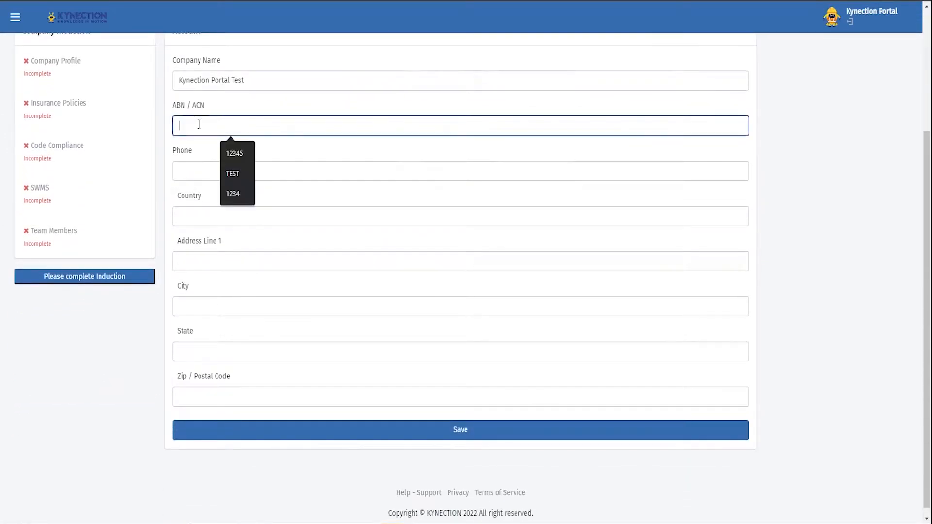
pyautogui.write('12345')
pyautogui.click(202, 165)
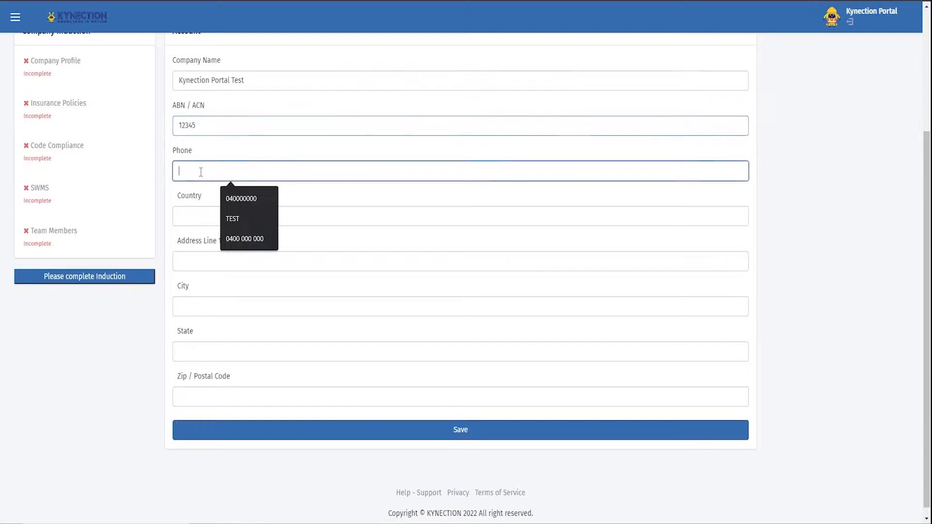
pyautogui.click(210, 218)
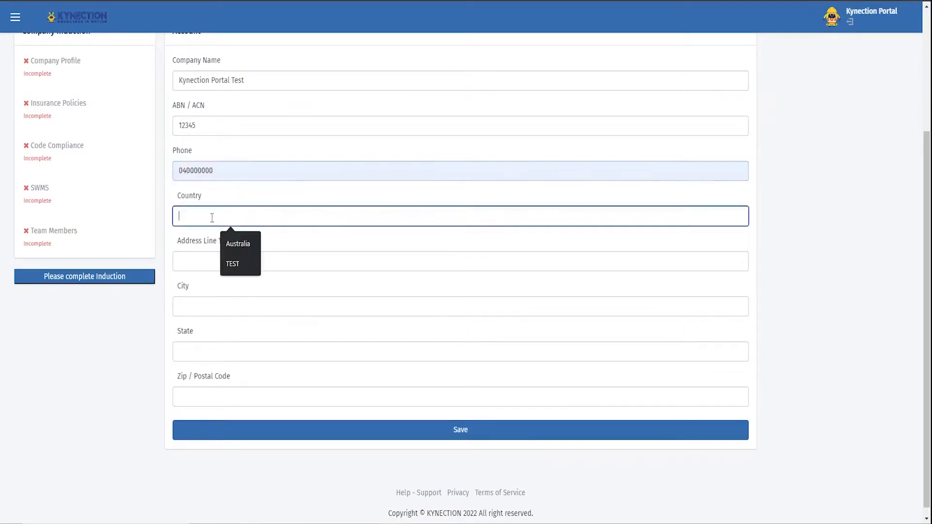
pyautogui.click(237, 244)
# Complete the company profile's address line, city, state and postal code
pyautogui.click(212, 263)
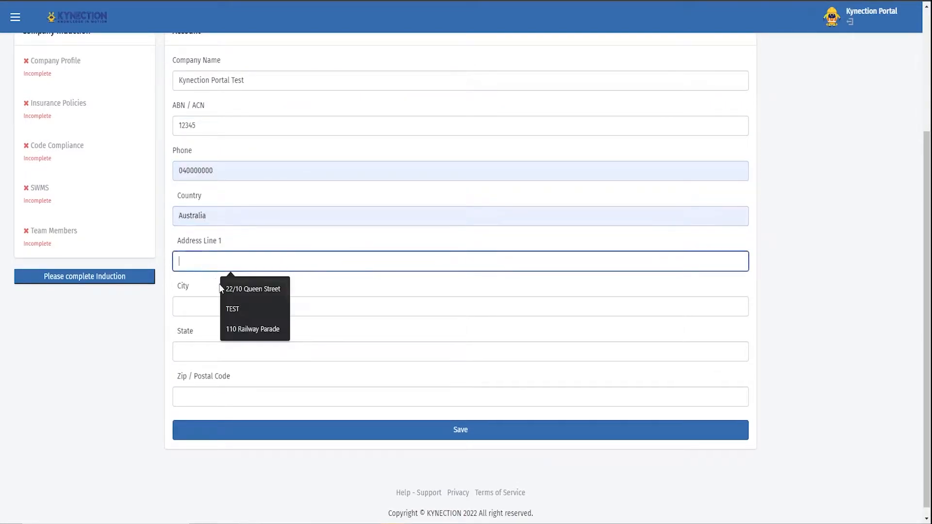
pyautogui.click(243, 325)
pyautogui.click(196, 309)
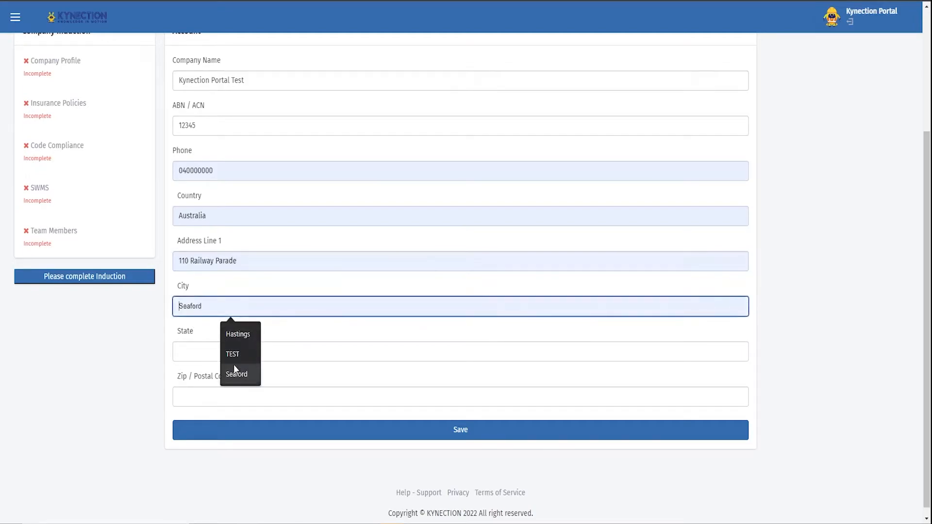
pyautogui.click(233, 374)
pyautogui.click(231, 352)
pyautogui.click(231, 379)
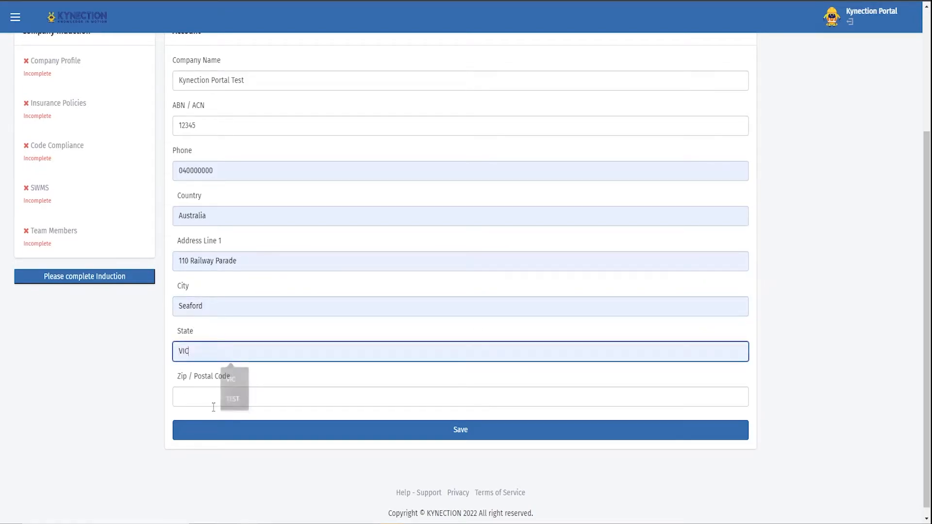
pyautogui.click(210, 397)
pyautogui.click(237, 467)
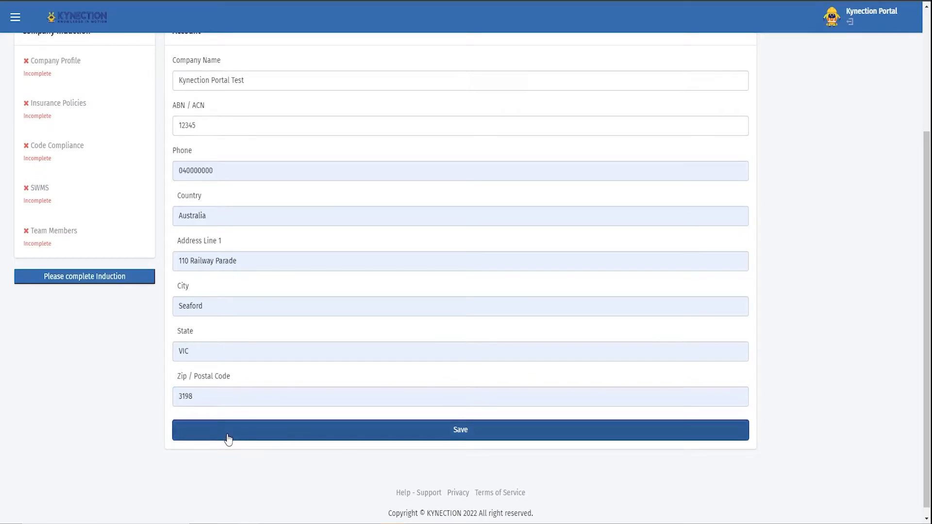
# Save the company profile and open the Insurance Policies section of the Company Induction
pyautogui.click(468, 439)
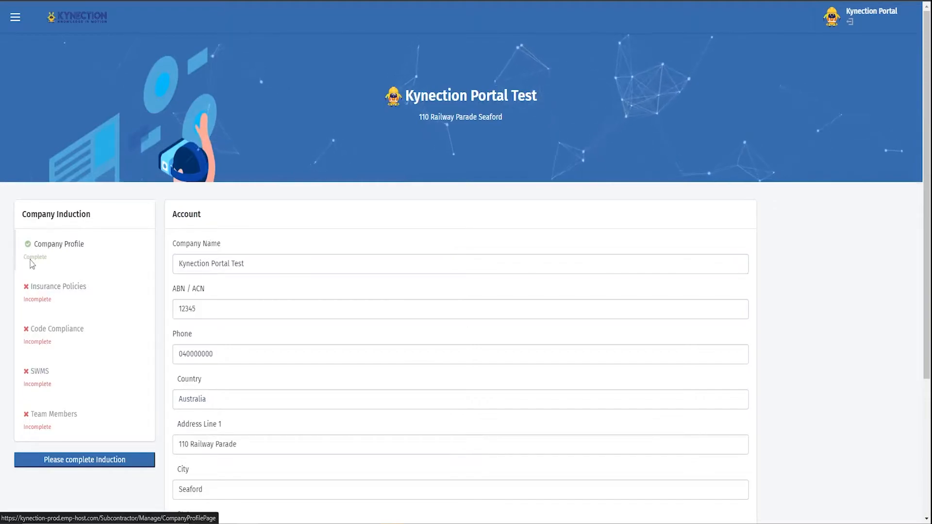
pyautogui.click(100, 304)
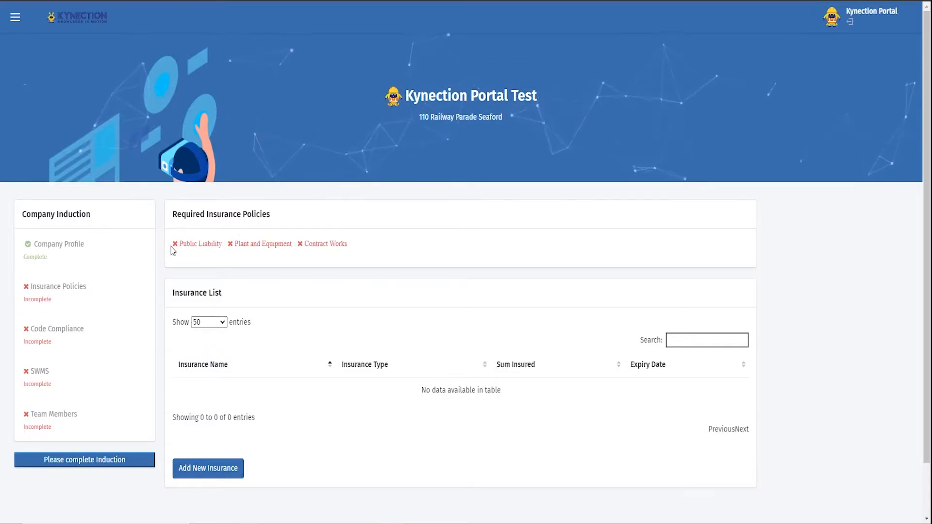
# Start a new insurance record with a sum insured of 250000 and enter its policy number
pyautogui.moveTo(170, 250); pyautogui.dragTo(347, 244)
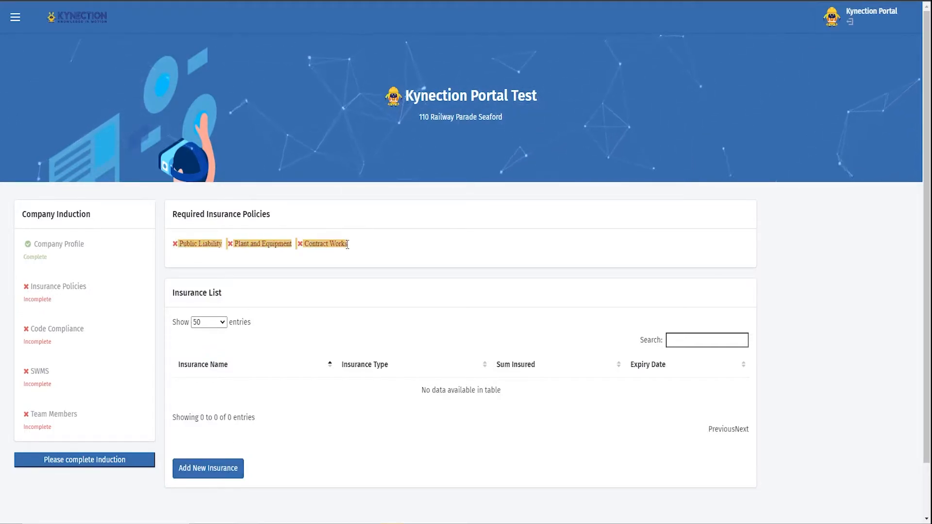
pyautogui.click(353, 250)
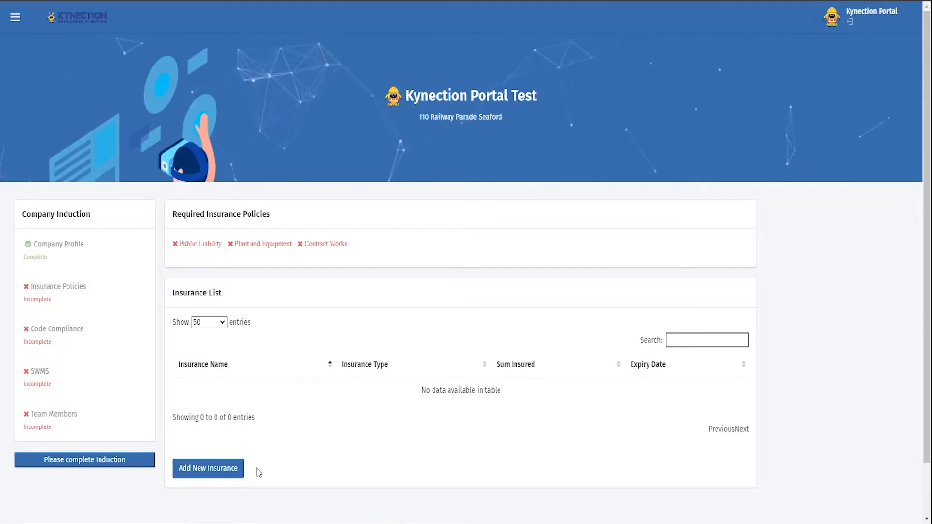
pyautogui.click(205, 471)
pyautogui.click(349, 97)
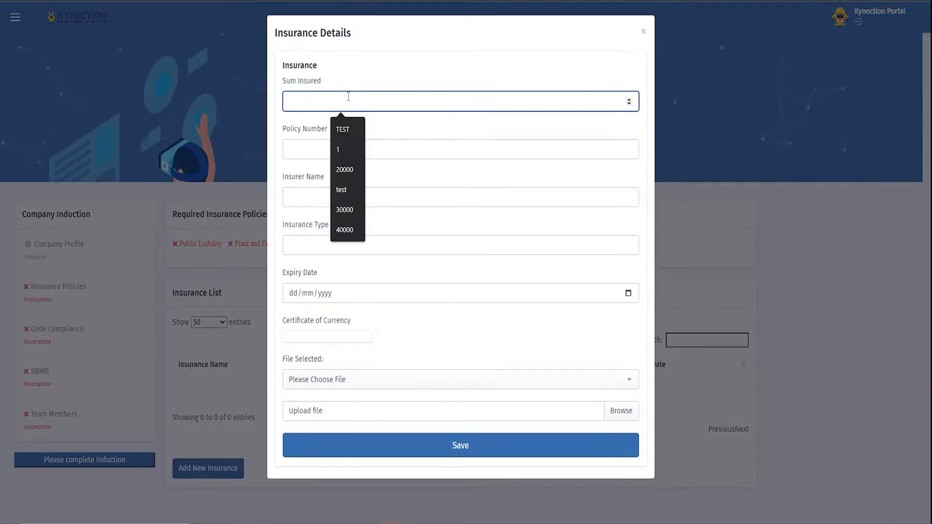
pyautogui.write('250000')
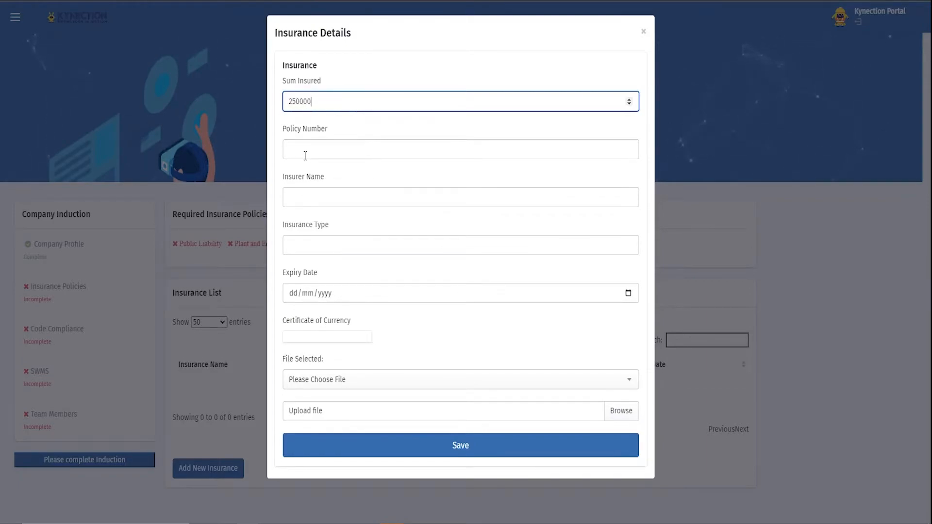
pyautogui.click(332, 158)
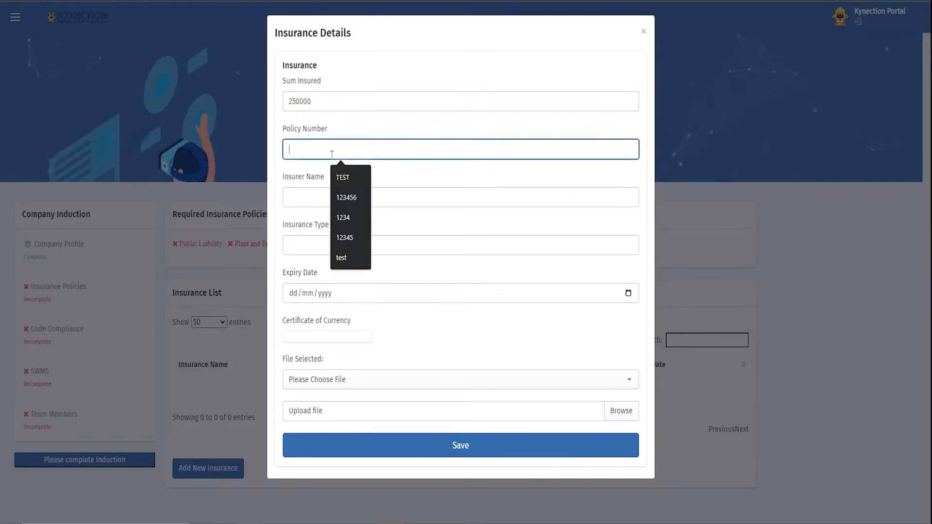
pyautogui.write('123')
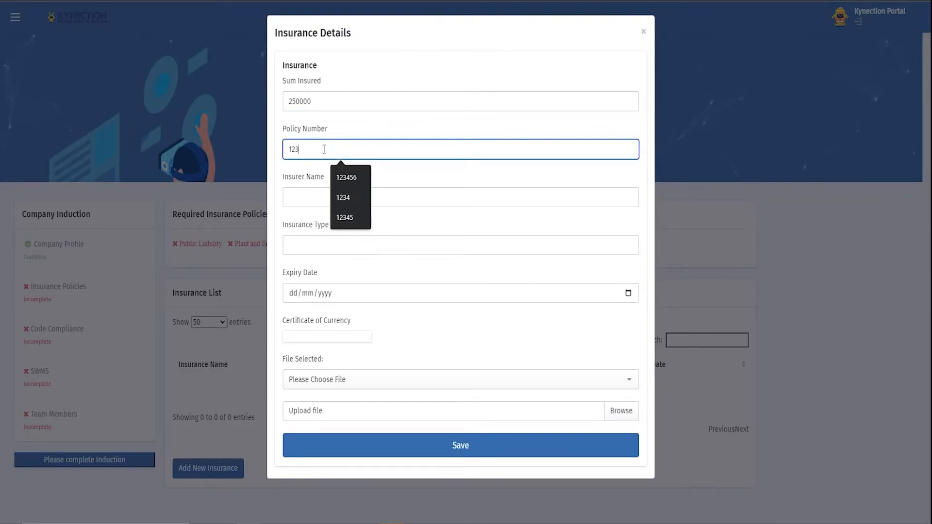
pyautogui.write('456')
# Enter Test as the insurer name and choose Public Liability as the insurance type
pyautogui.click(310, 203)
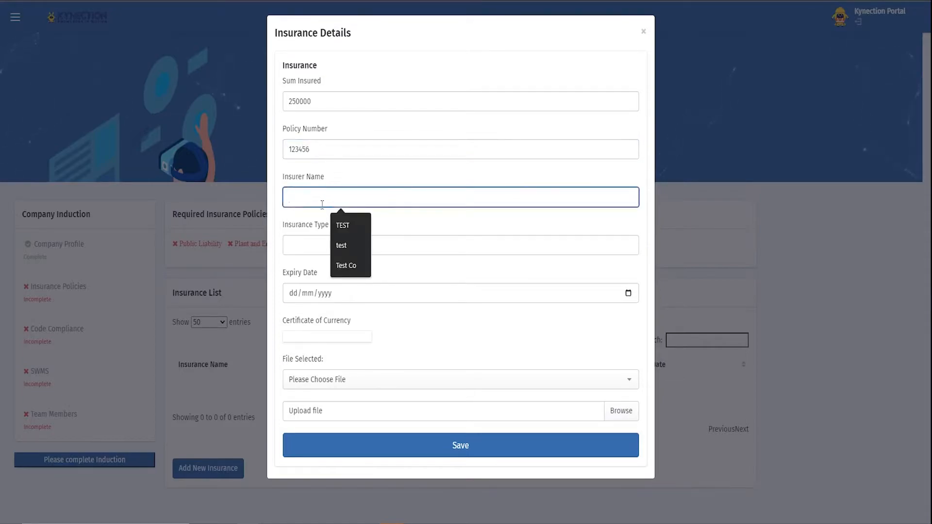
pyautogui.write('Tst')
pyautogui.press('BackSpace')
pyautogui.press('BackSpace')
pyautogui.write('est')
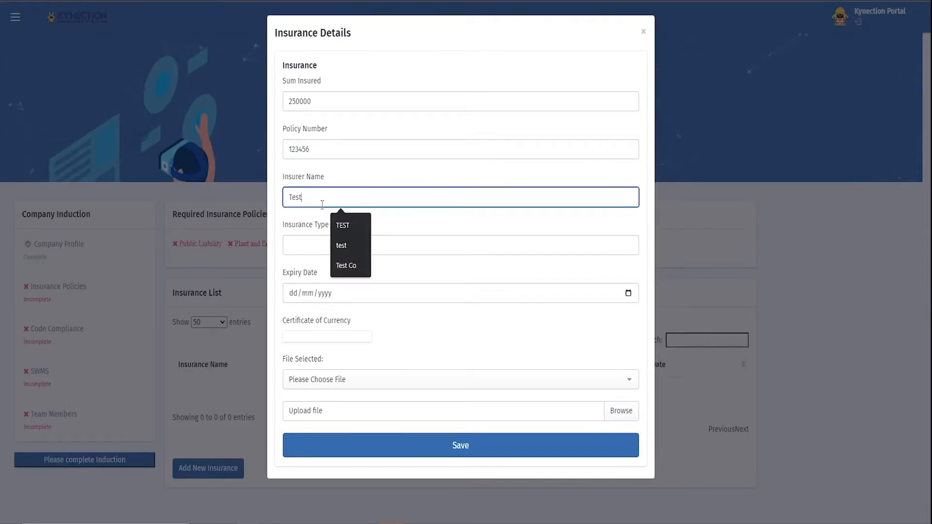
pyautogui.press('Tab')
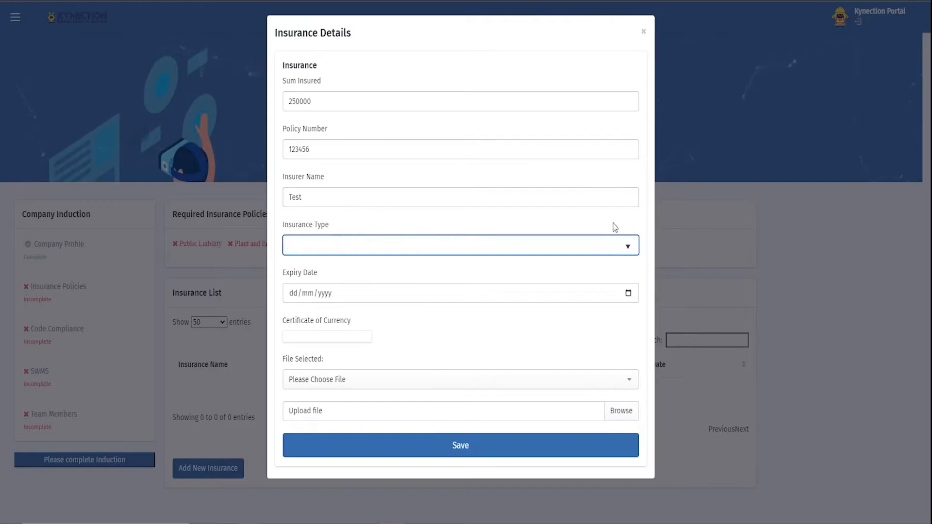
pyautogui.click(632, 252)
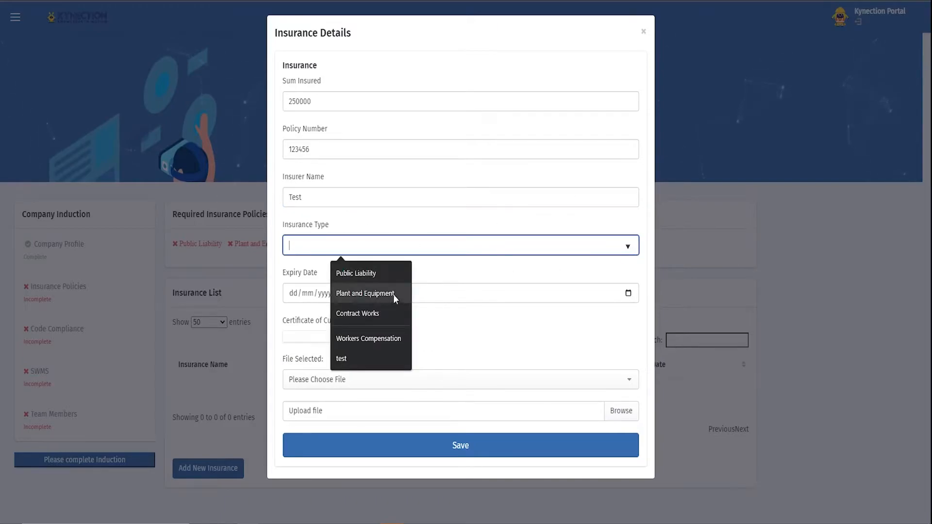
pyautogui.click(365, 274)
# Set the Public Liability insurance's expiry date to 22/06/2022
pyautogui.click(295, 297)
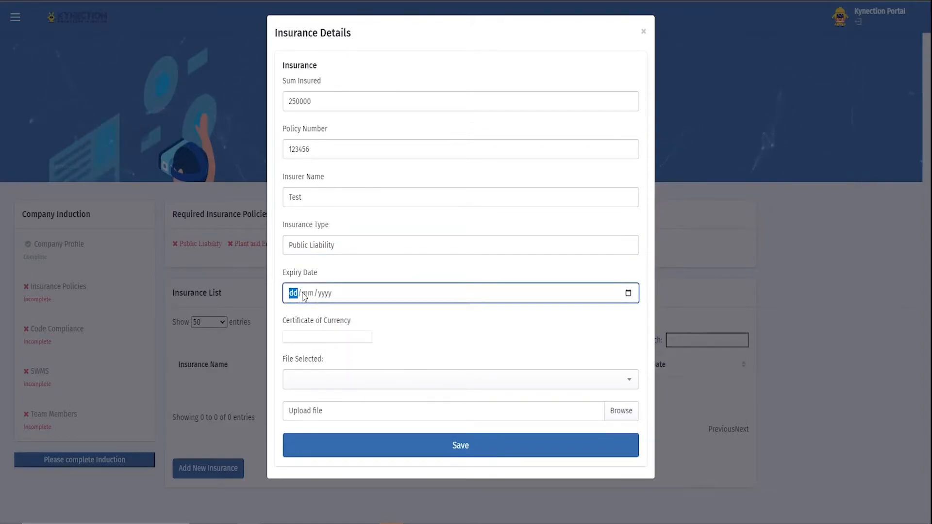
pyautogui.write('22/06/2022')
pyautogui.click(425, 333)
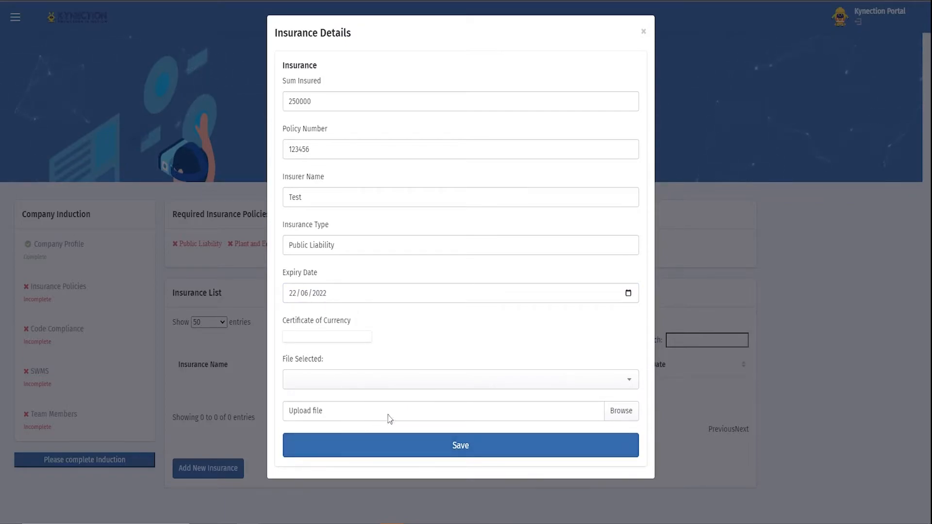
# Upload 2020-04-19.png from the Documents folder as the Certificate of Currency and try to save the insurance
pyautogui.click(631, 417)
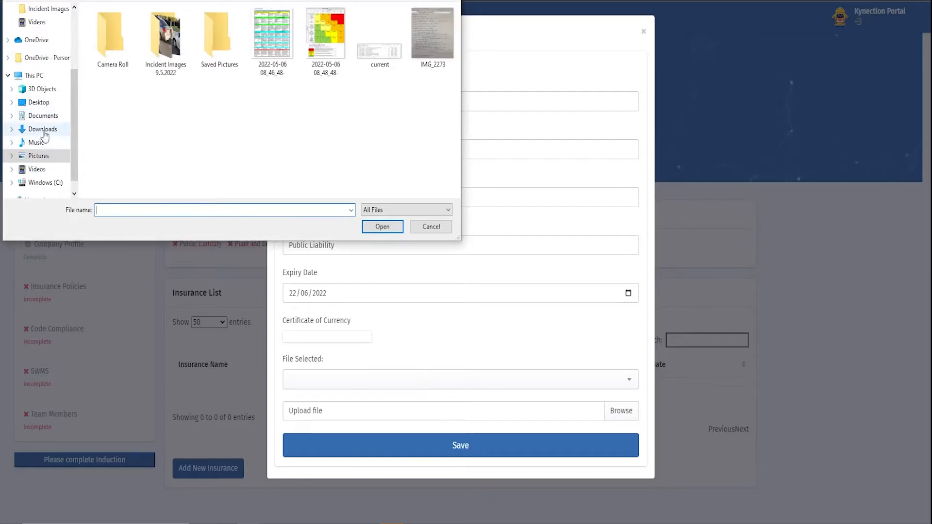
pyautogui.click(44, 118)
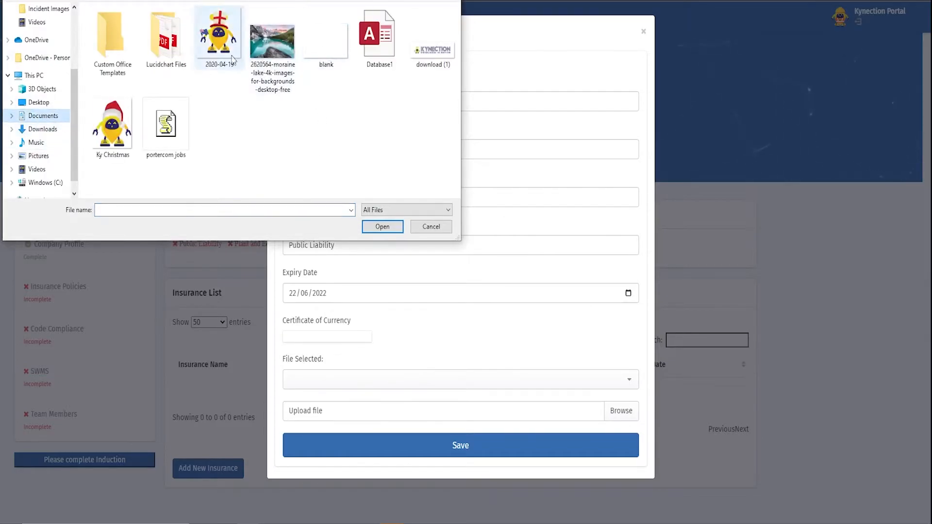
pyautogui.doubleClick(215, 39)
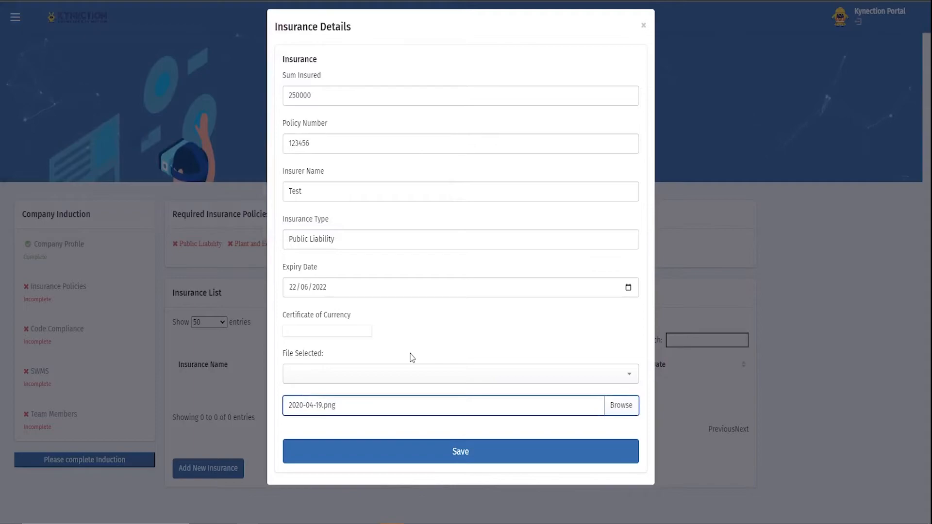
pyautogui.scroll(-2, 414, 449)
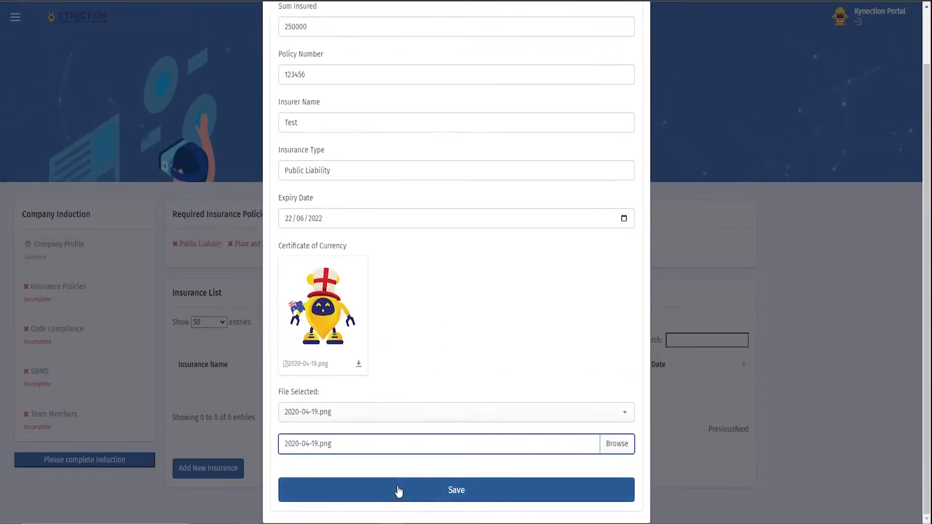
pyautogui.click(398, 490)
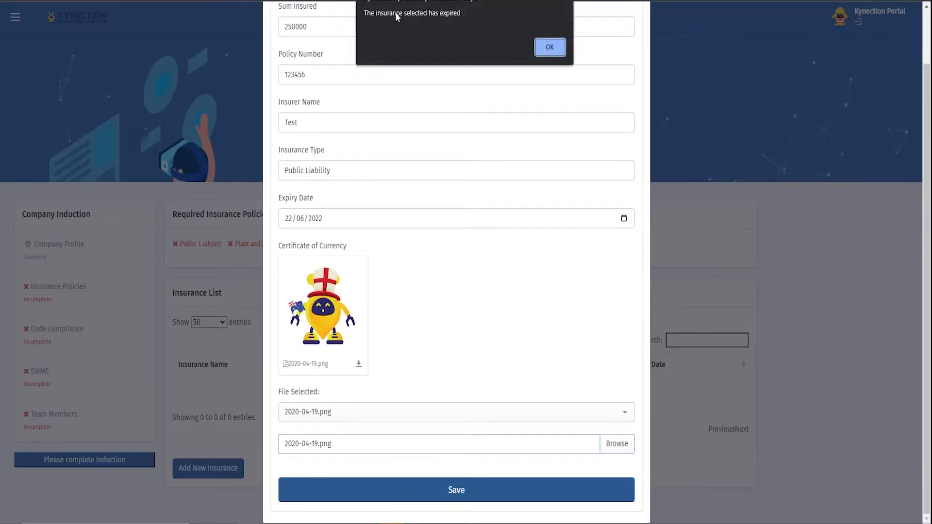
pyautogui.click(548, 47)
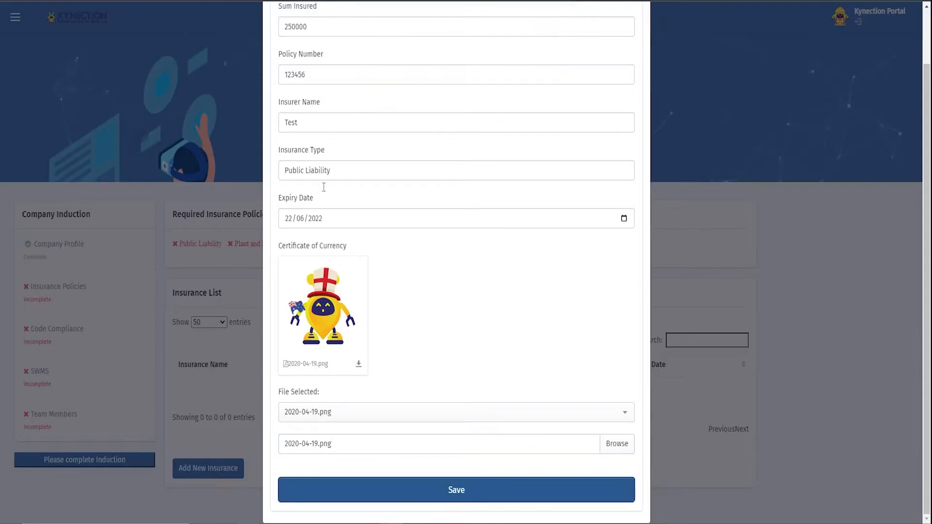
# Set the insurance's expiry date to 22/08/2024 and save the Public Liability policy
pyautogui.click(291, 219)
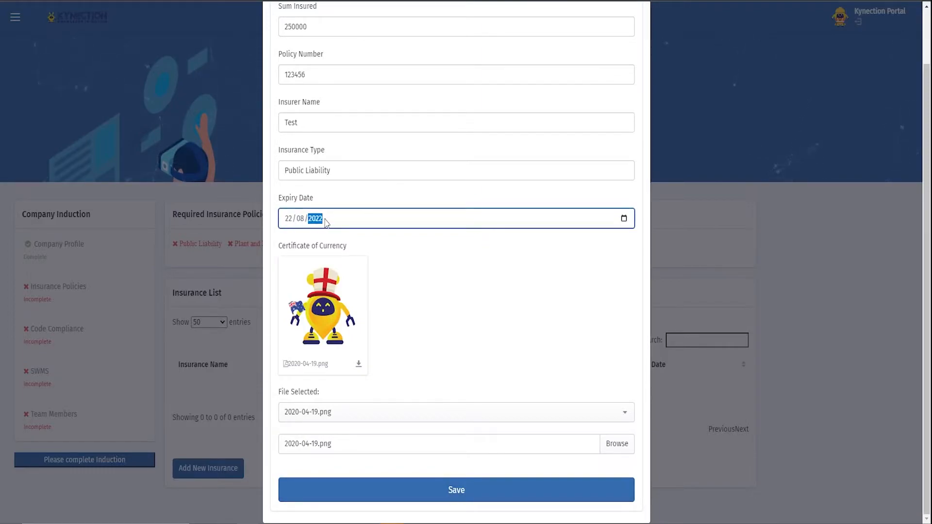
pyautogui.write('4')
pyautogui.click(437, 297)
pyautogui.click(624, 219)
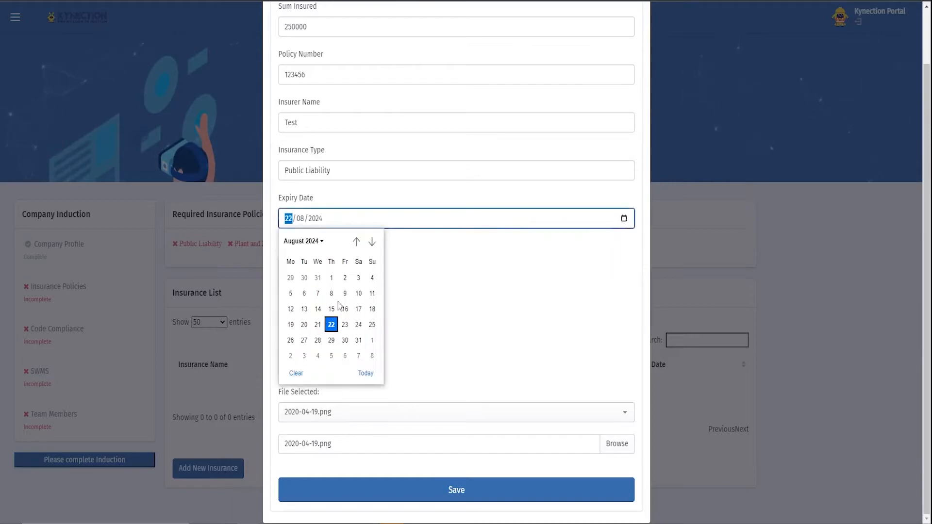
pyautogui.click(479, 276)
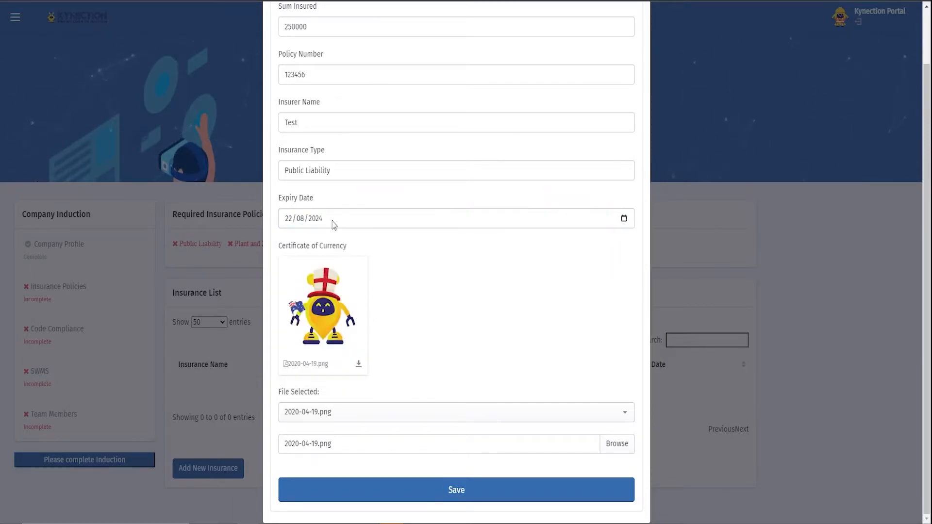
pyautogui.click(461, 490)
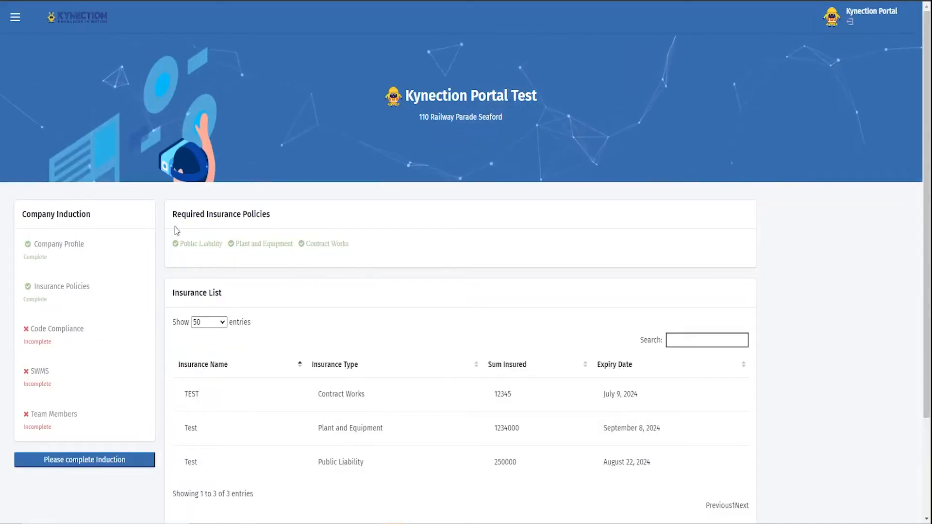
# Open the Code Compliance section of the Company Induction and upload blank.png as the Code Compliance Letter
pyautogui.click(56, 329)
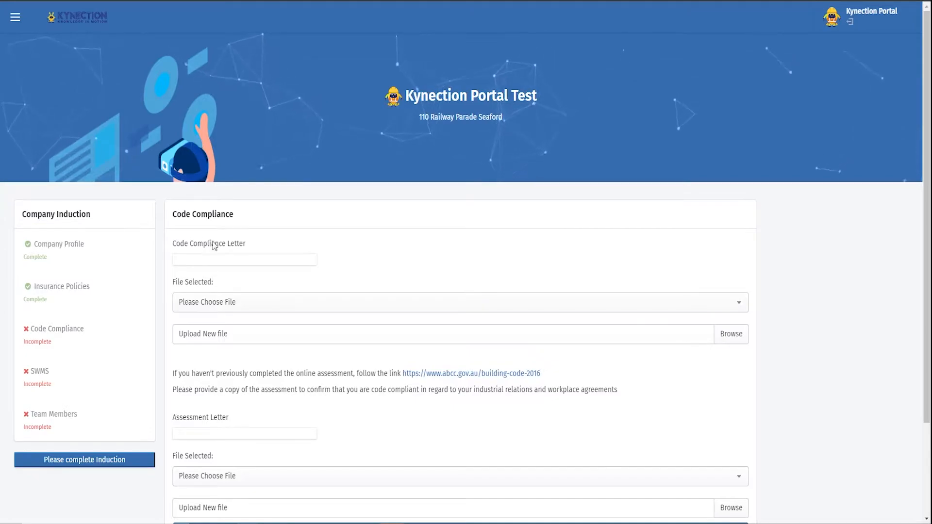
pyautogui.scroll(-1, 251, 285)
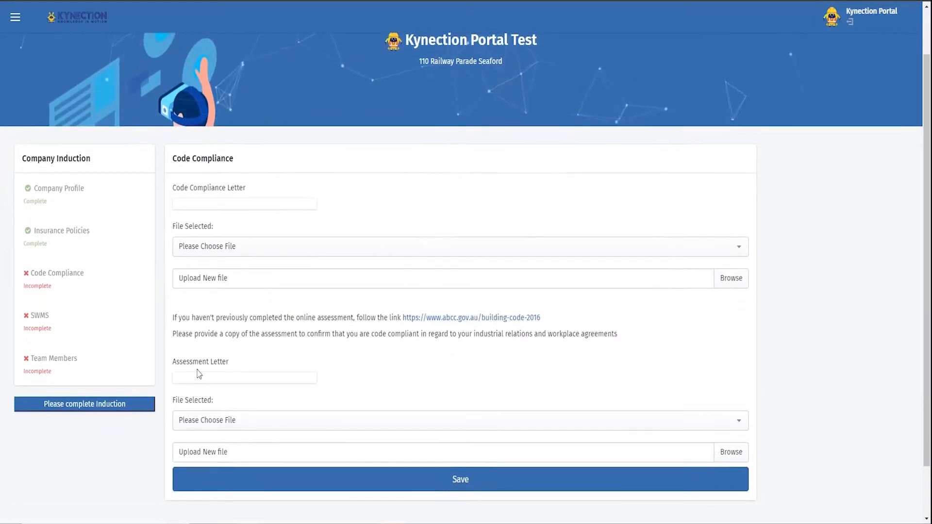
pyautogui.click(723, 281)
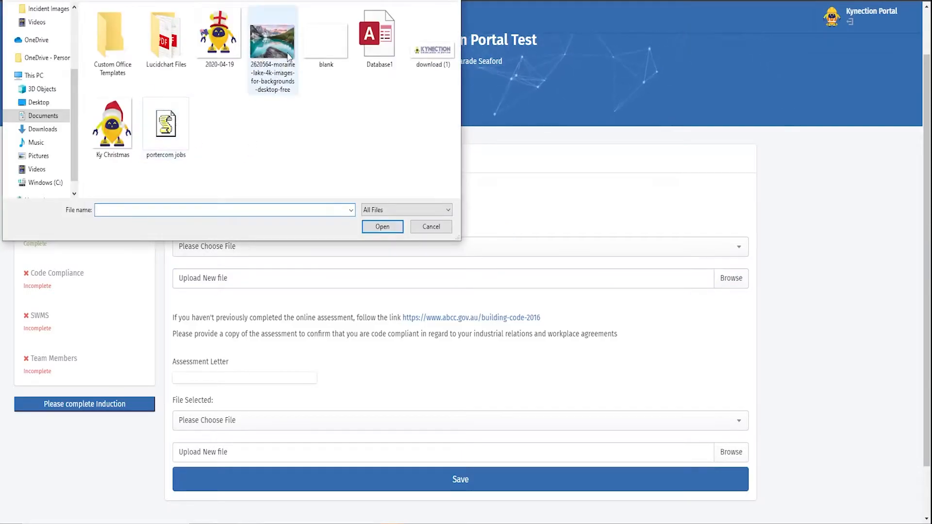
pyautogui.doubleClick(320, 44)
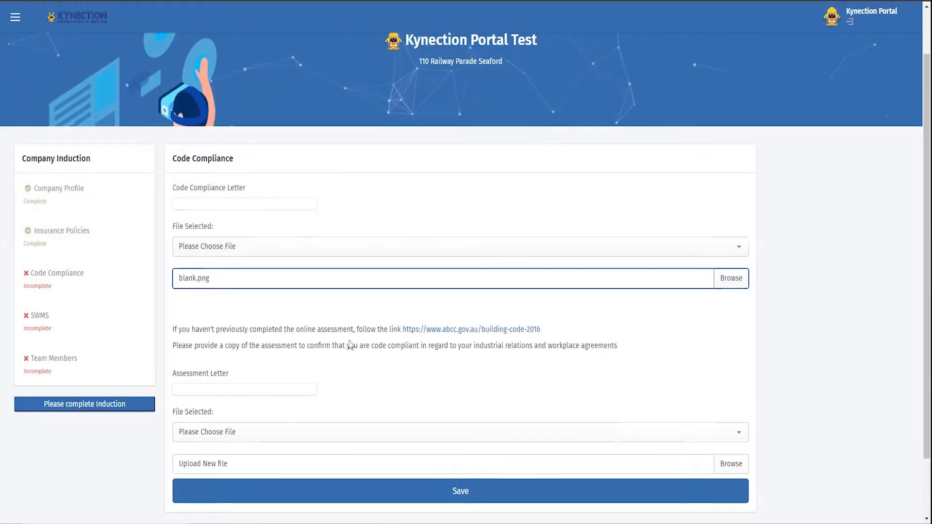
# Upload blank.png as the Assessment Letter and save the Code Compliance section
pyautogui.scroll(-3, 323, 493)
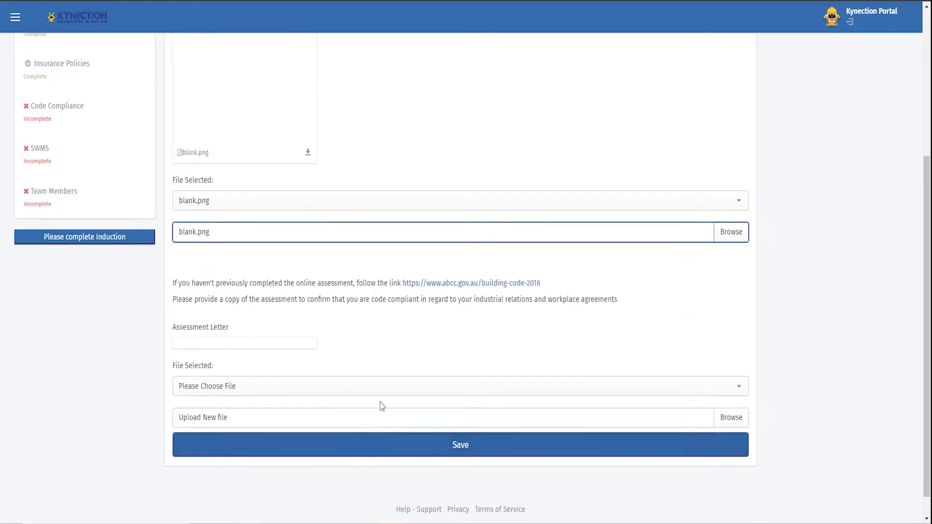
pyautogui.click(731, 418)
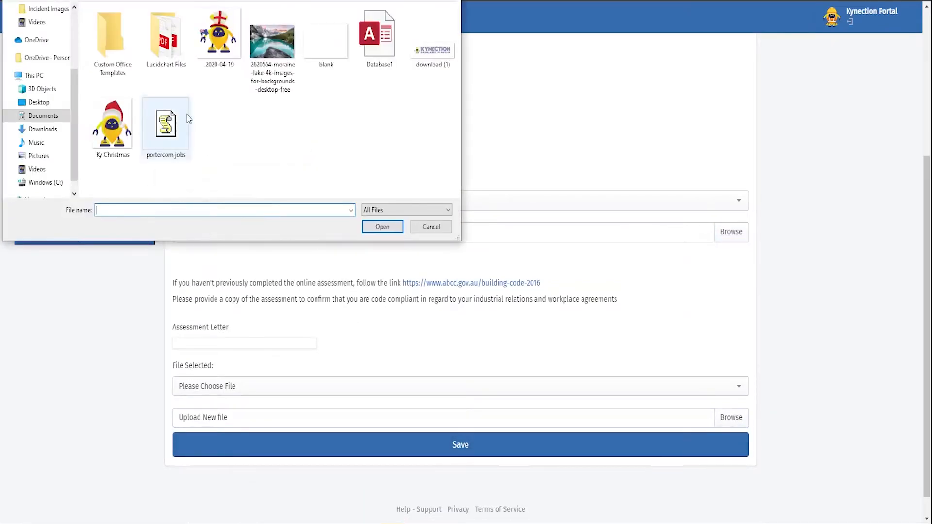
pyautogui.doubleClick(325, 42)
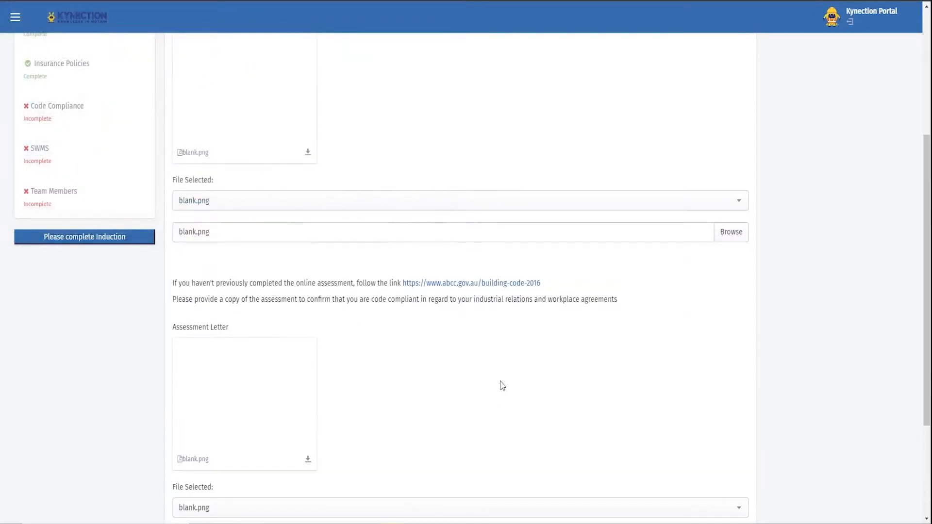
pyautogui.scroll(-2, 499, 429)
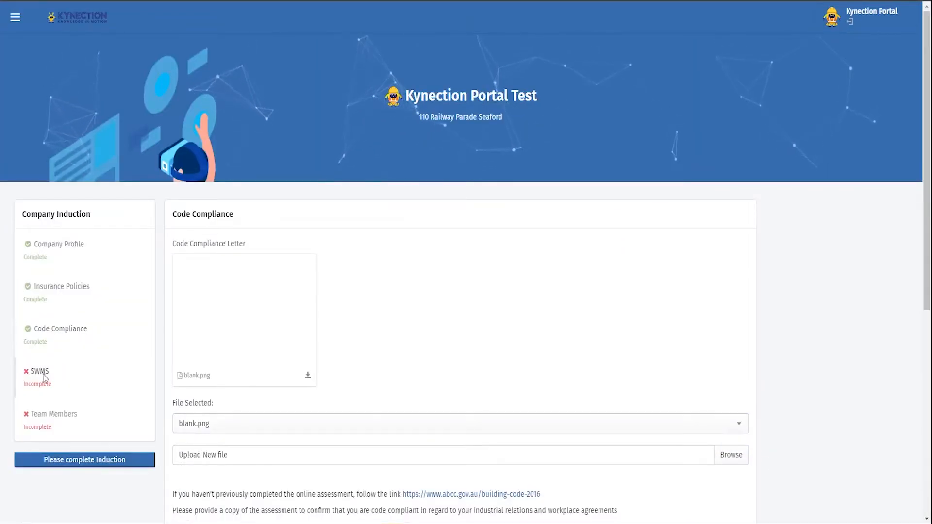
# Open the SWMS section of the Company Induction and enter Carpentry Works as the work scope
pyautogui.click(40, 372)
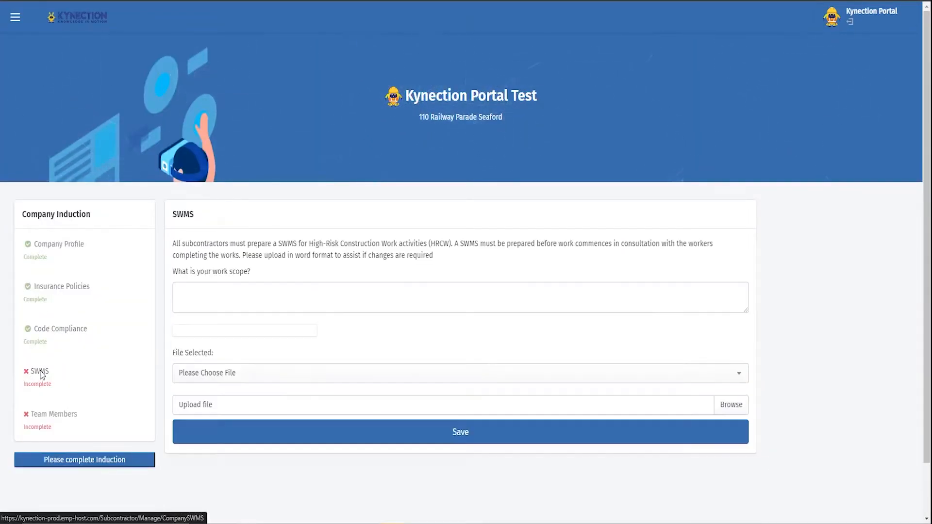
pyautogui.click(275, 305)
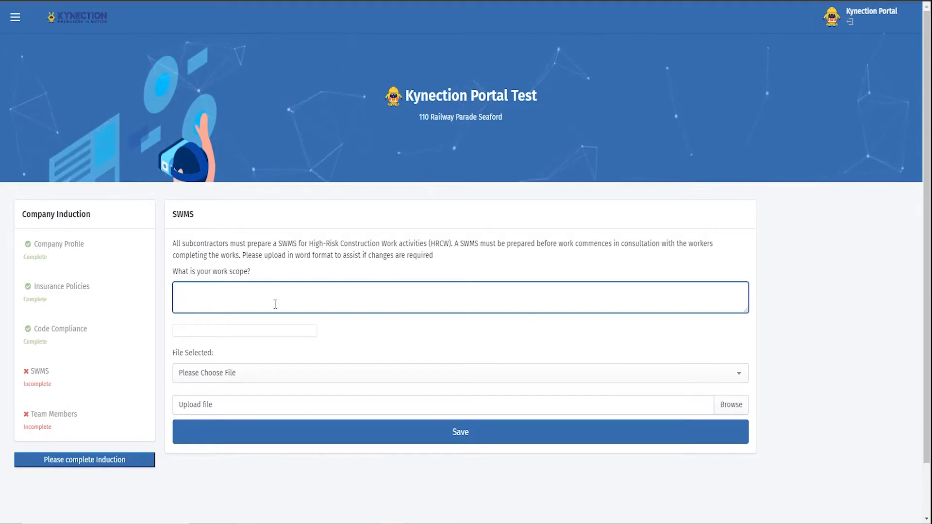
pyautogui.write('Ca')
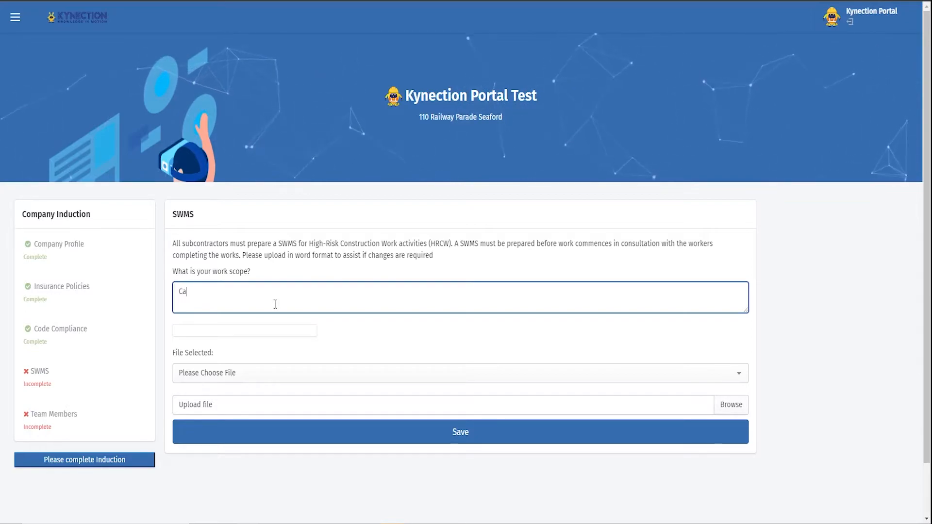
pyautogui.write('rpentry Works')
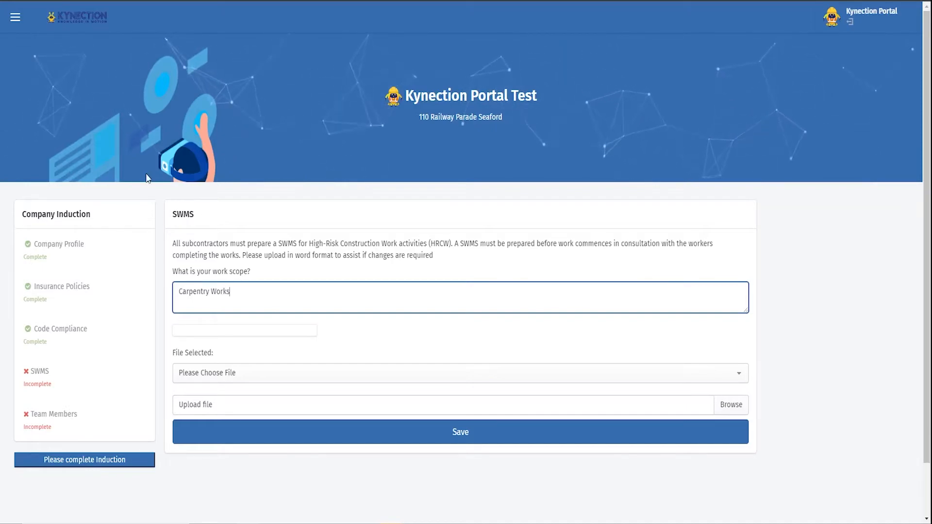
pyautogui.click(420, 386)
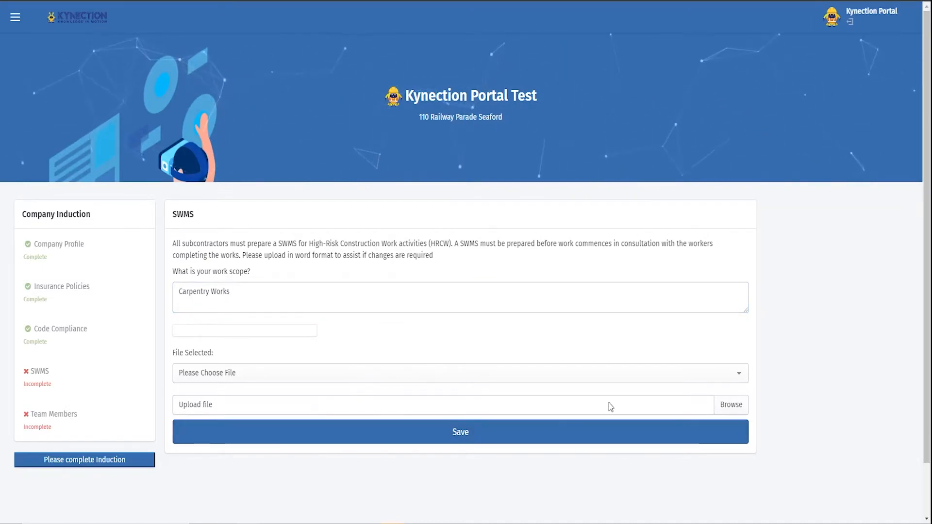
# Upload blank.png as the SWMS file and save the SWMS section
pyautogui.click(732, 409)
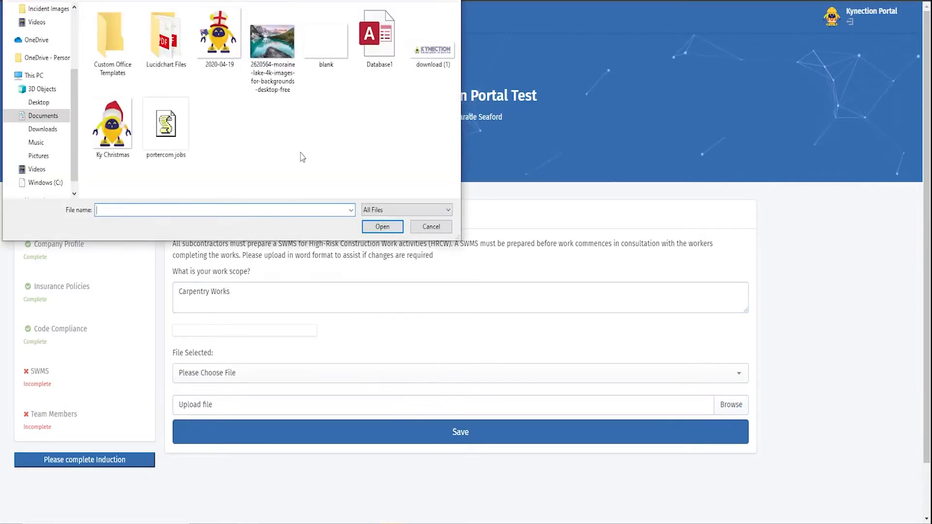
pyautogui.click(338, 39)
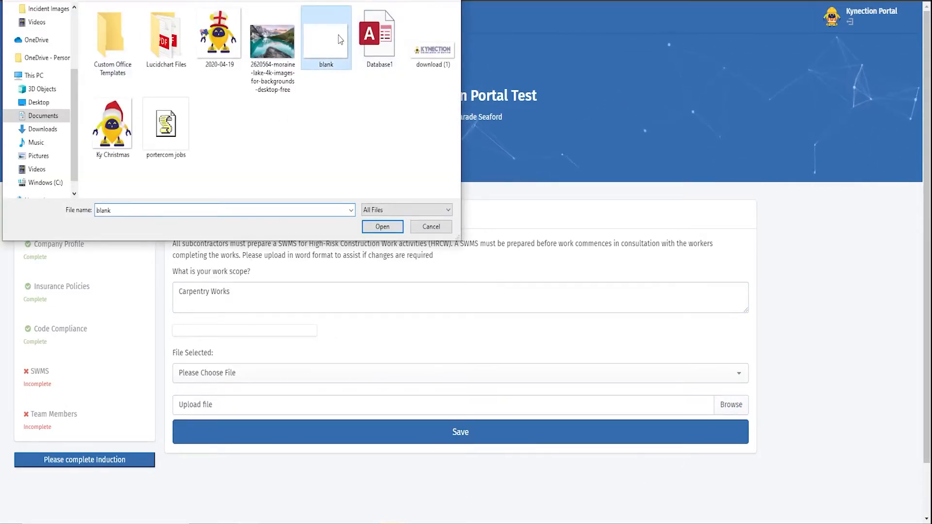
pyautogui.click(382, 227)
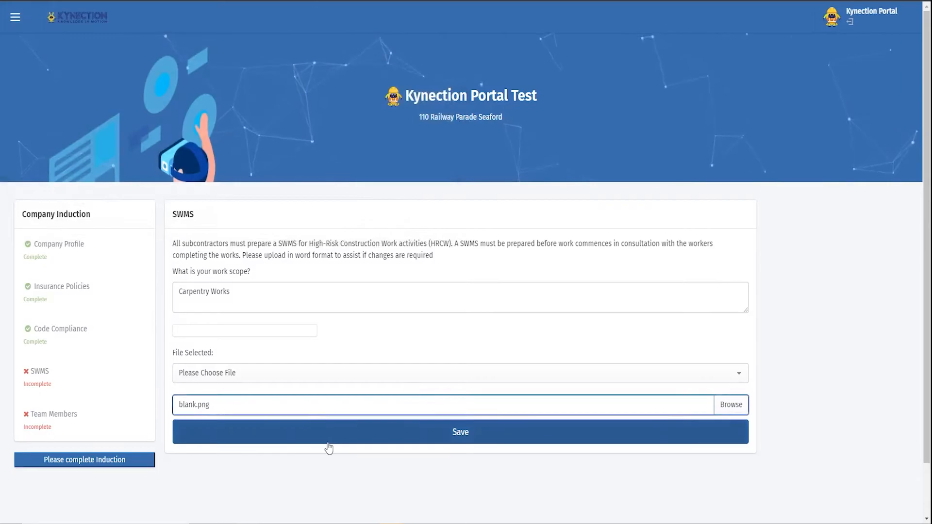
pyautogui.scroll(-2, 349, 447)
pyautogui.click(358, 448)
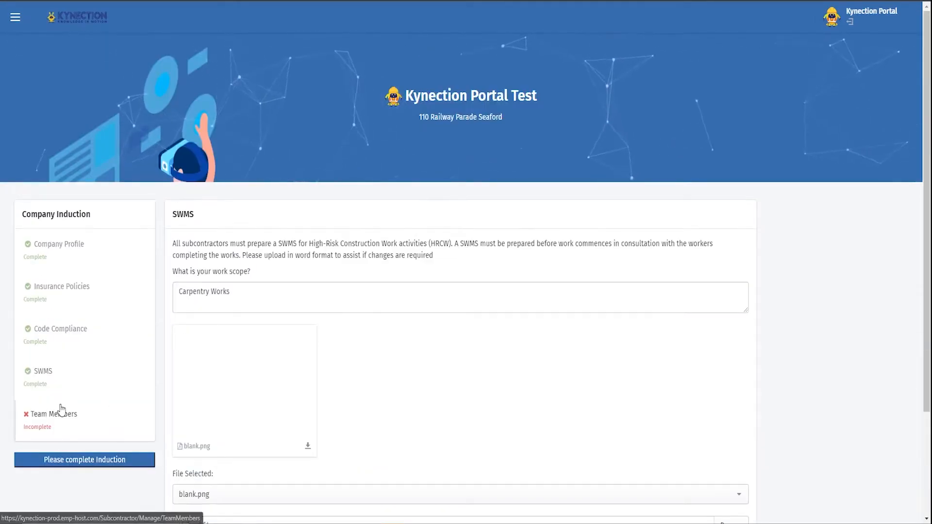
# Open the Team Members section and enter the new member's e-mail address, with +1 added before the @, in a member invitation
pyautogui.click(53, 416)
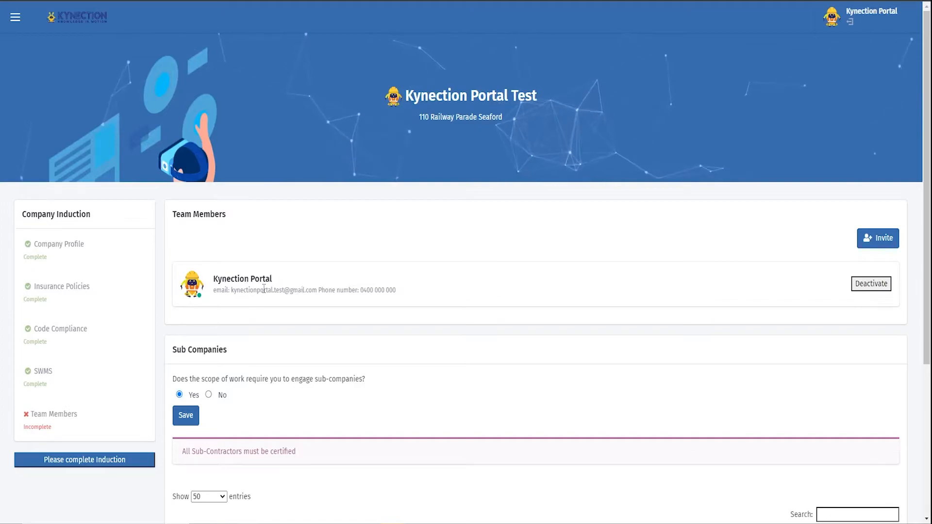
pyautogui.click(878, 238)
pyautogui.click(822, 293)
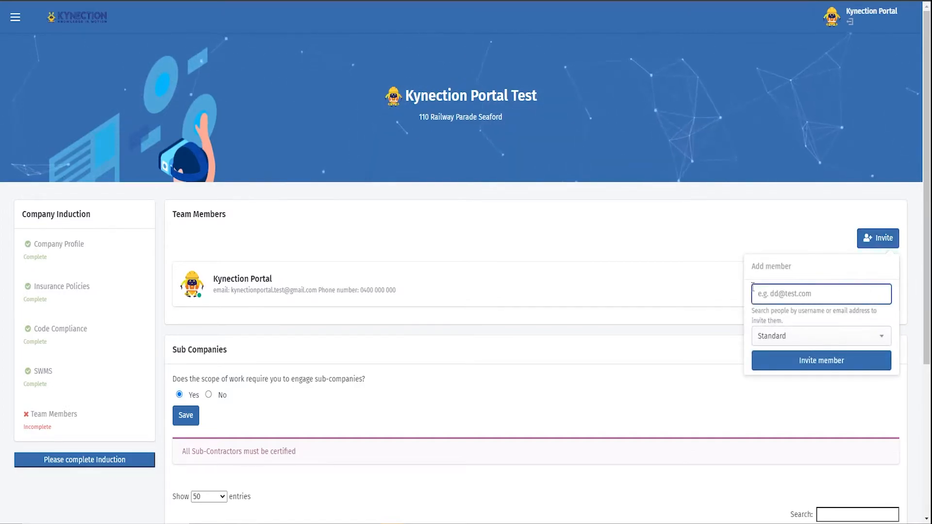
pyautogui.press('super+v')
pyautogui.click(801, 378)
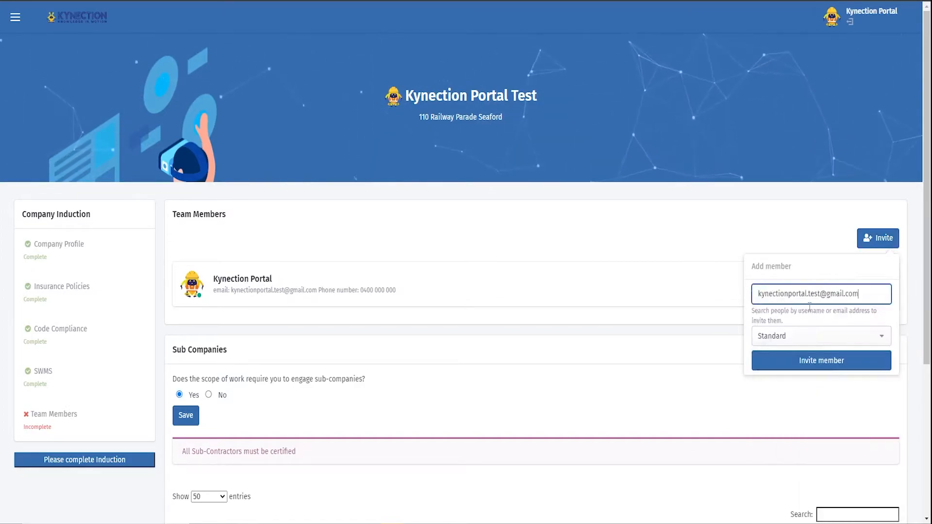
pyautogui.click(824, 294)
pyautogui.write('+1')
# Set the invited member's role to Manager and send the invitation
pyautogui.click(786, 337)
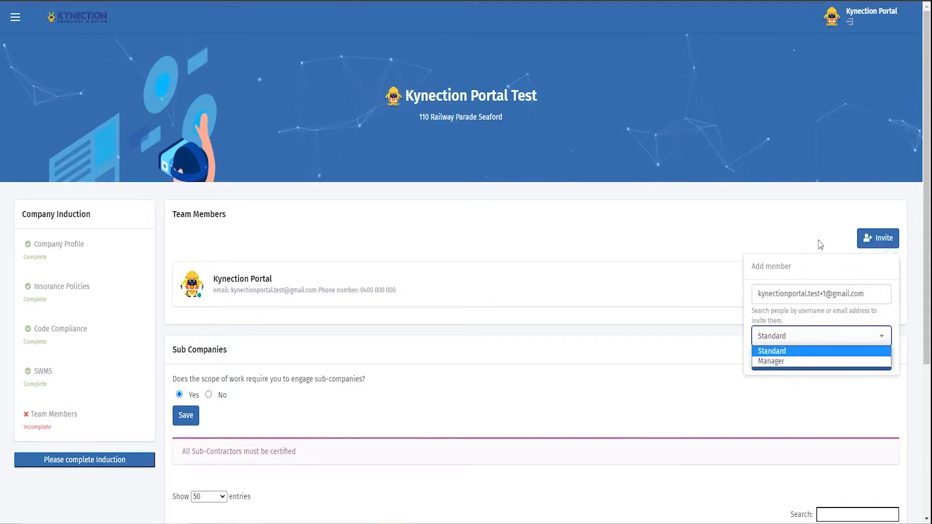
pyautogui.click(781, 361)
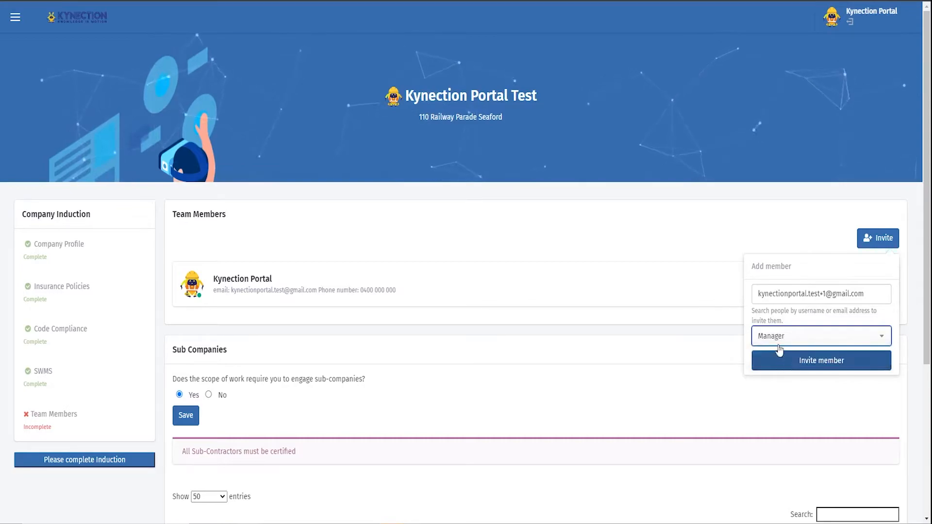
pyautogui.click(808, 364)
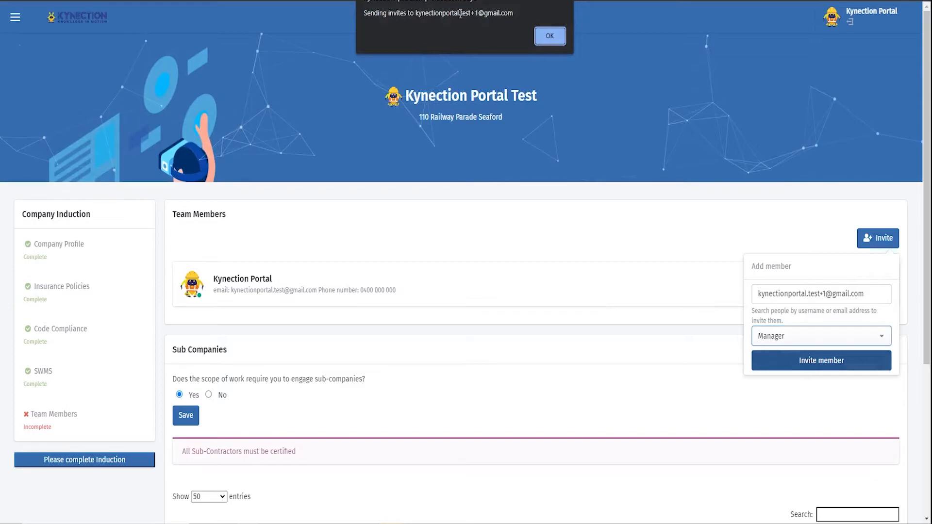
pyautogui.click(548, 37)
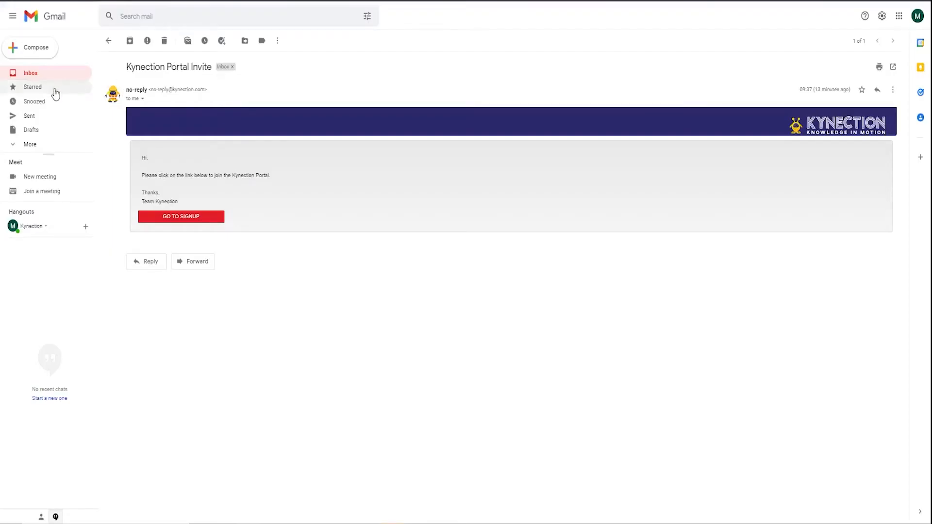
# Switch to Gmail, open the Kynection Portal Test member invitation and follow its signup link
pyautogui.click(52, 74)
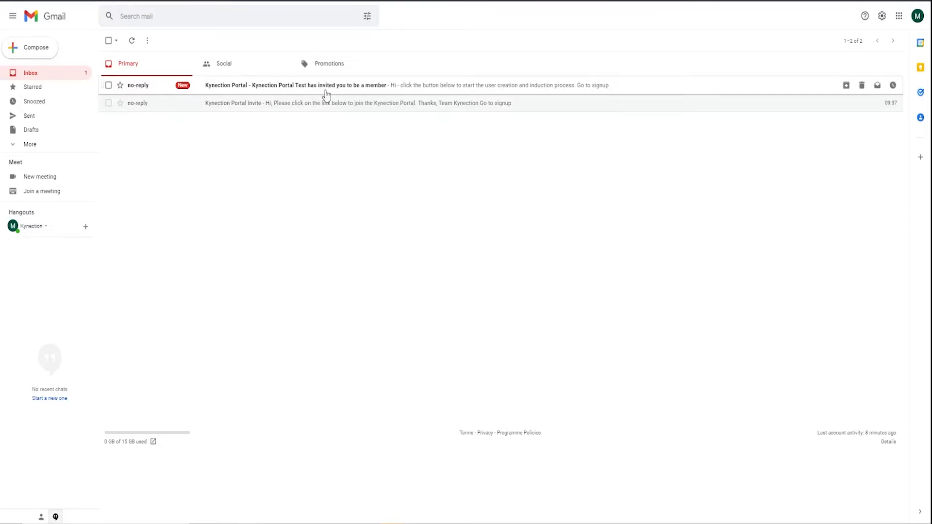
pyautogui.click(305, 87)
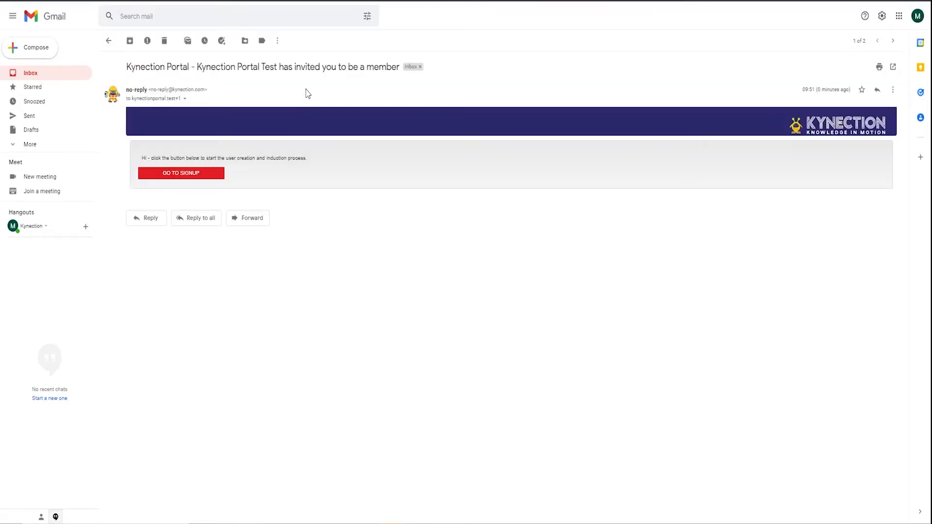
pyautogui.click(189, 175)
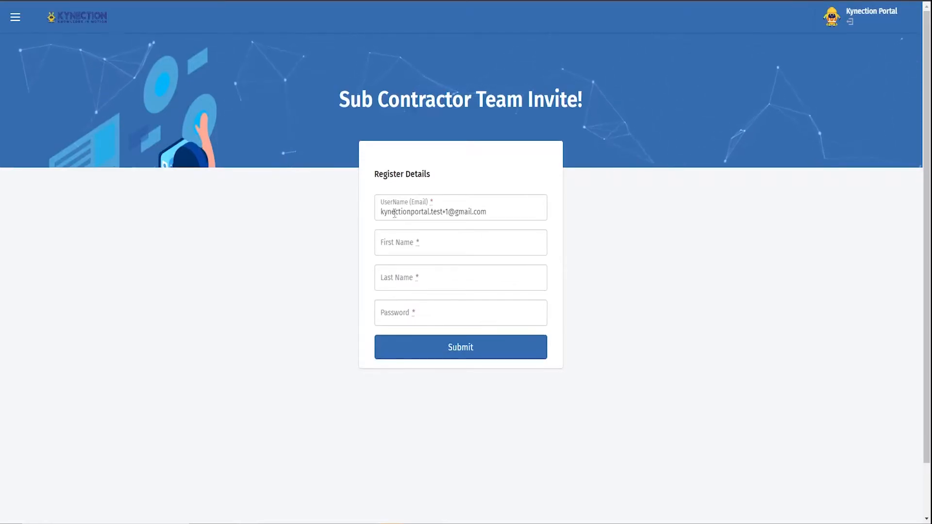
# Register the invited team member with their first name, last name and account password, submit the details and go to the login page
pyautogui.click(432, 245)
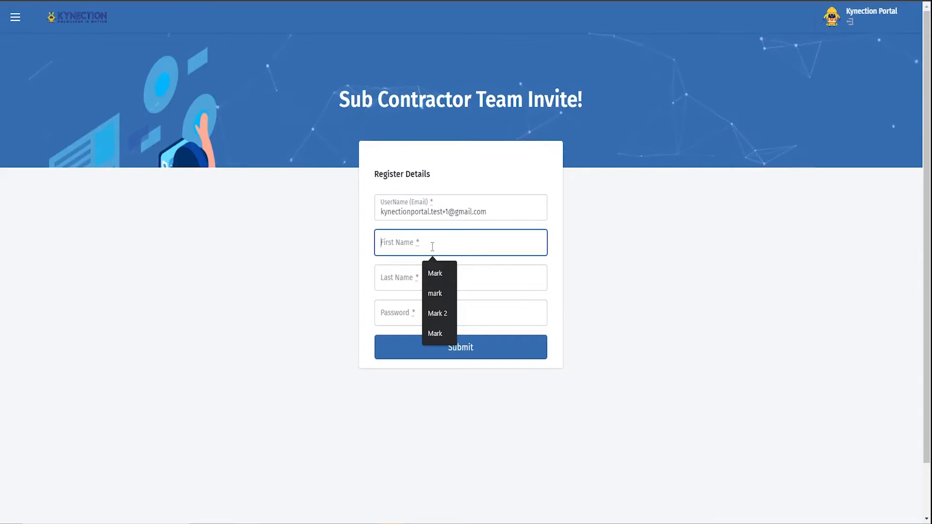
pyautogui.click(446, 272)
pyautogui.click(420, 274)
pyautogui.write('Dent')
pyautogui.click(396, 313)
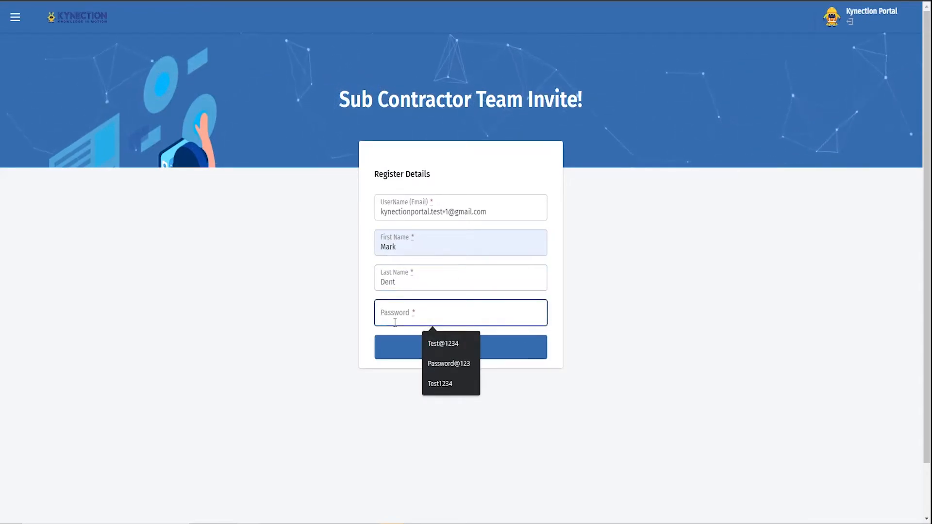
pyautogui.write('Test@1234')
pyautogui.click(416, 357)
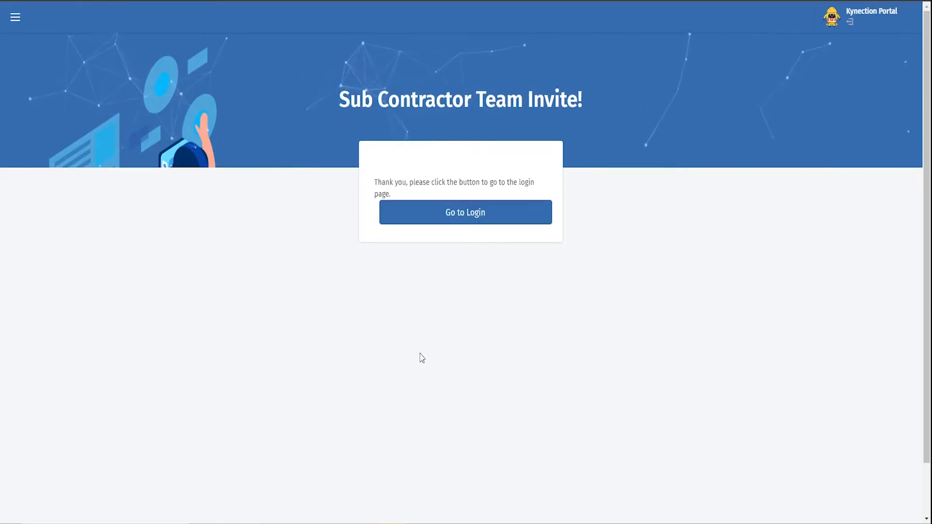
pyautogui.click(446, 213)
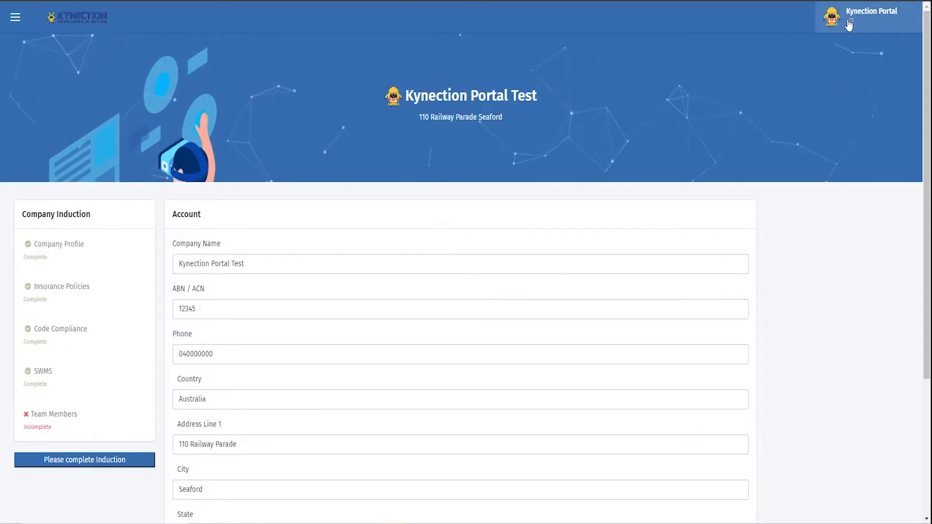
# In the Team Members section, save No for engaging sub-companies and submit the company induction for approval
pyautogui.click(62, 426)
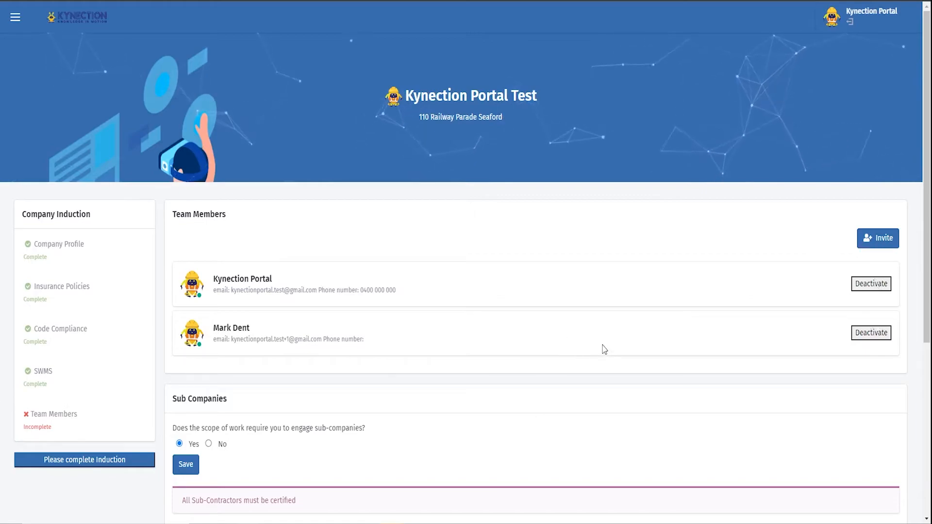
pyautogui.scroll(-1, 221, 406)
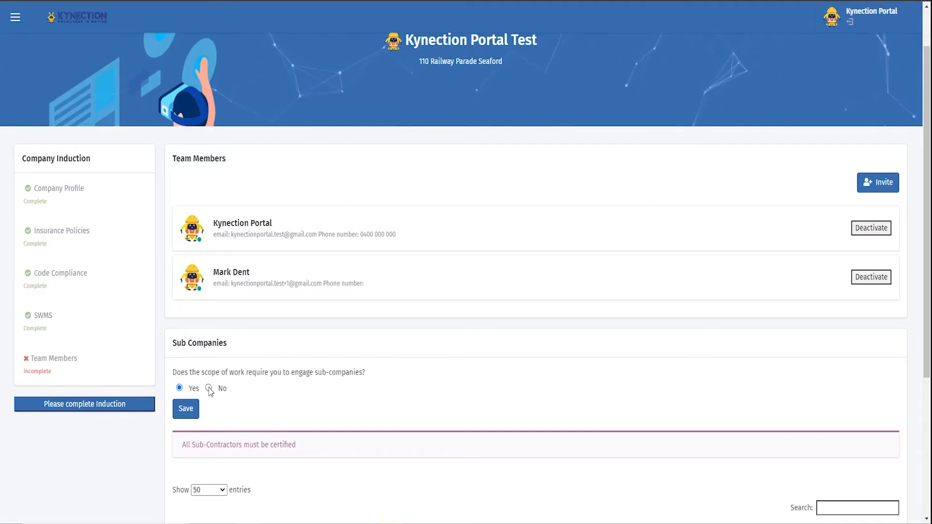
pyautogui.click(209, 388)
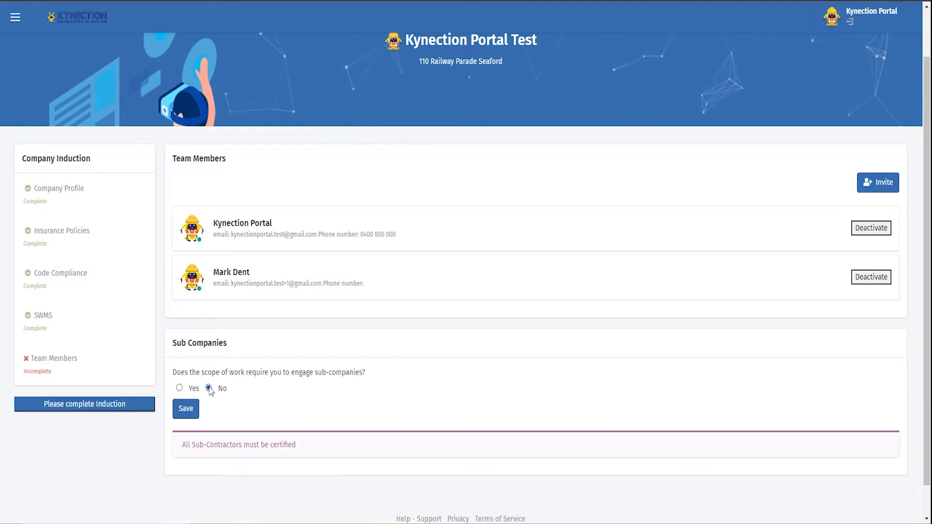
pyautogui.click(192, 412)
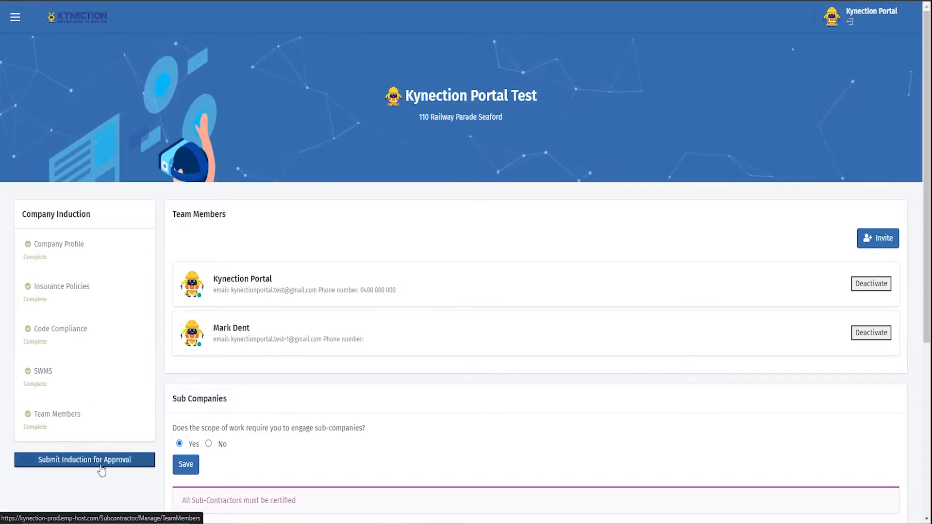
pyautogui.click(61, 467)
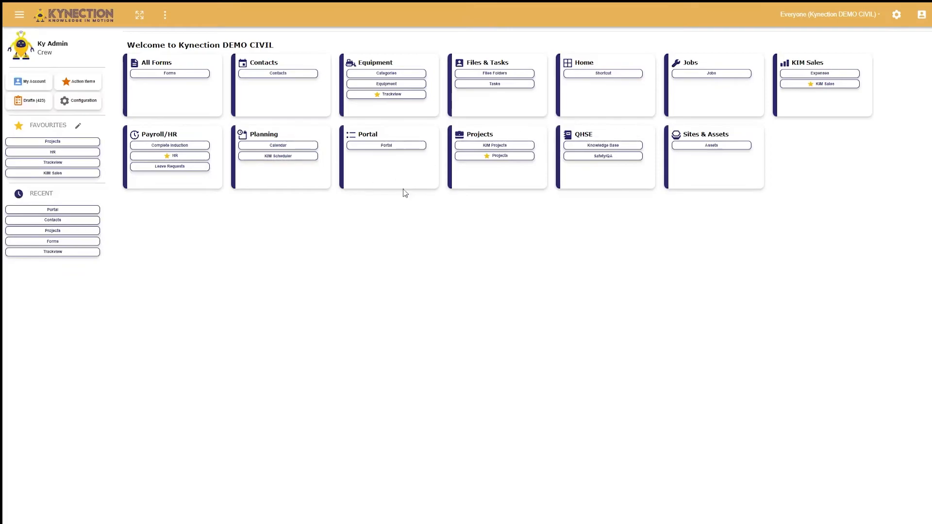
# Switch to the Kynection admin site and open Kynection Portal Test from the portal's invited companies
pyautogui.click(410, 145)
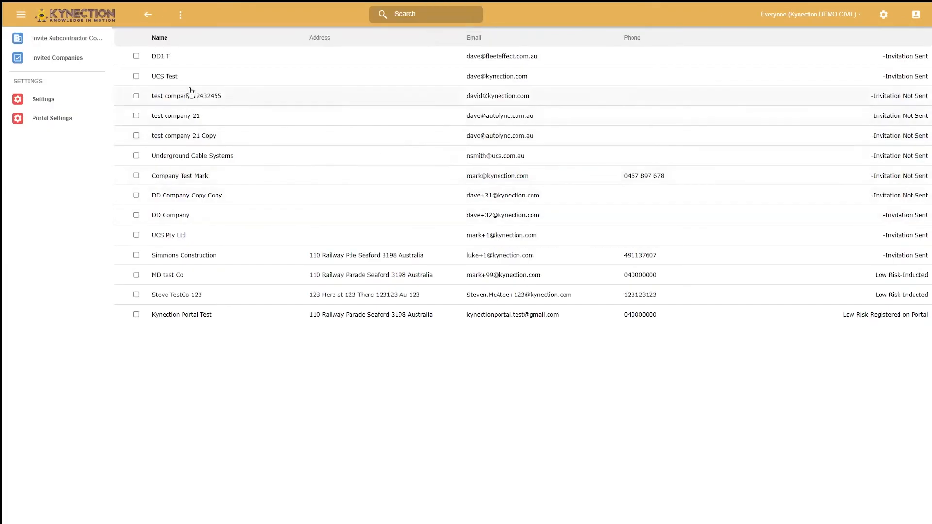
pyautogui.click(50, 60)
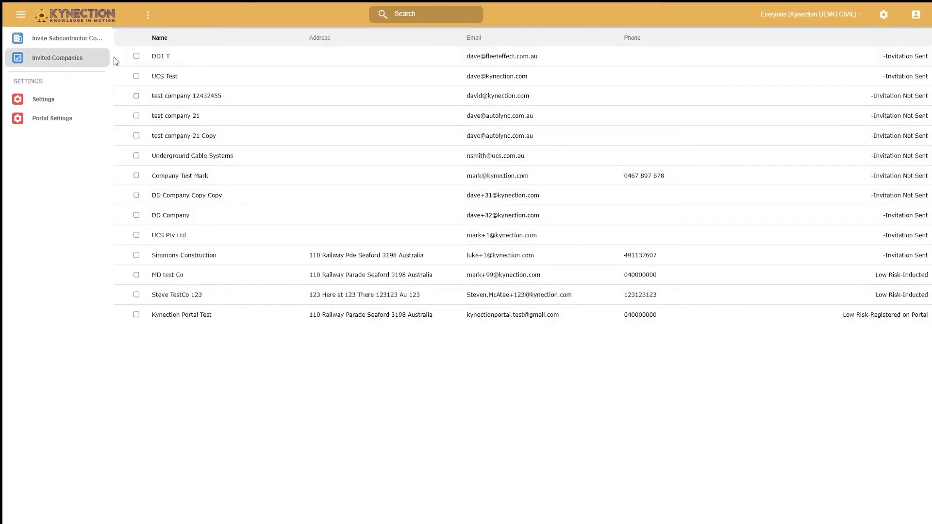
pyautogui.click(188, 319)
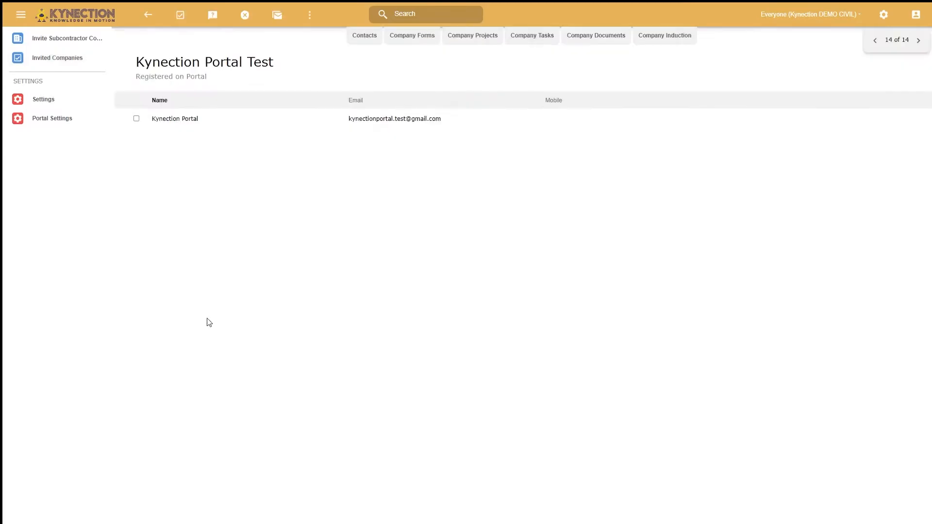
# Review the company's uploaded documents and its Company Induction page, and approve the company as inducted
pyautogui.click(545, 45)
pyautogui.click(587, 35)
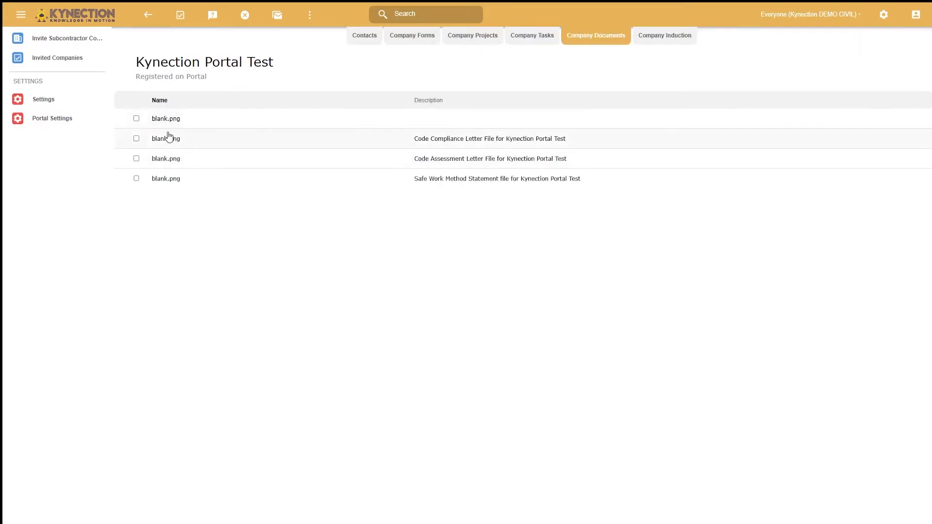
pyautogui.click(636, 39)
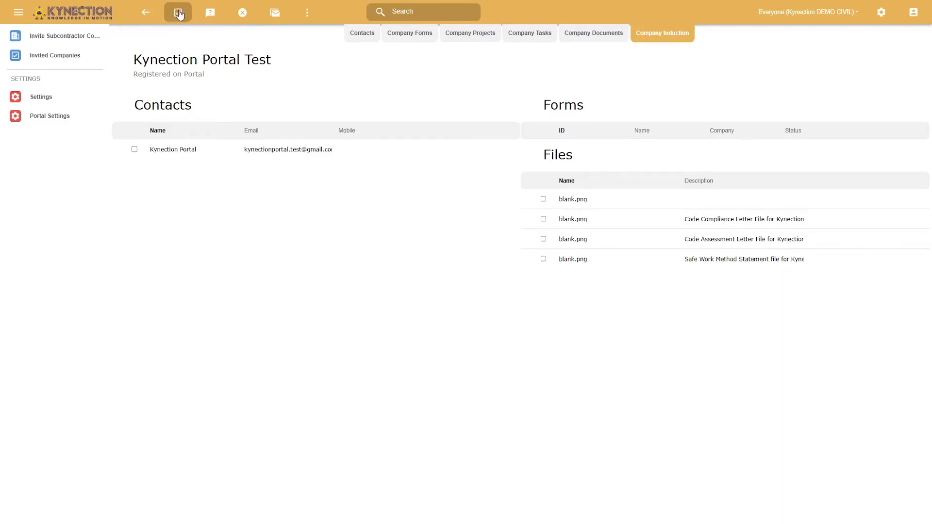
pyautogui.click(177, 18)
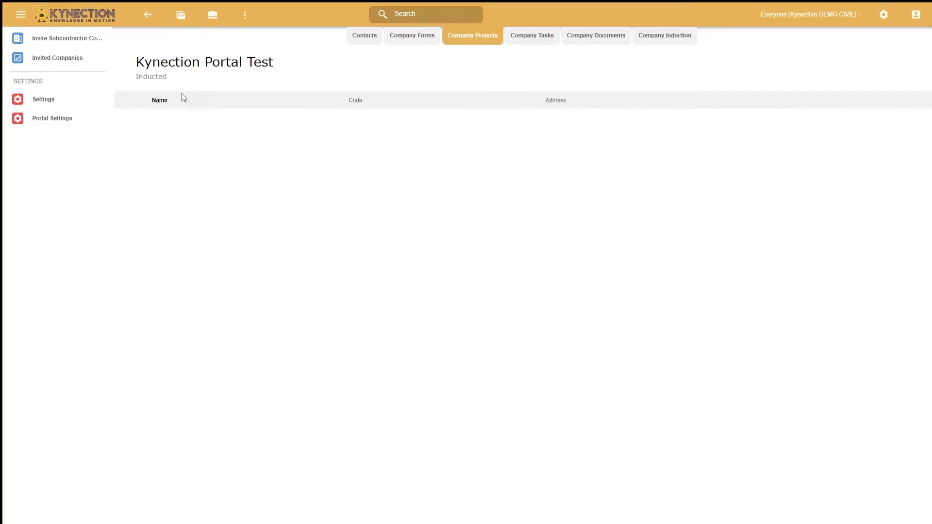
# Assign the DARACON project to the Kynection Portal Test company
pyautogui.click(214, 17)
pyautogui.click(249, 62)
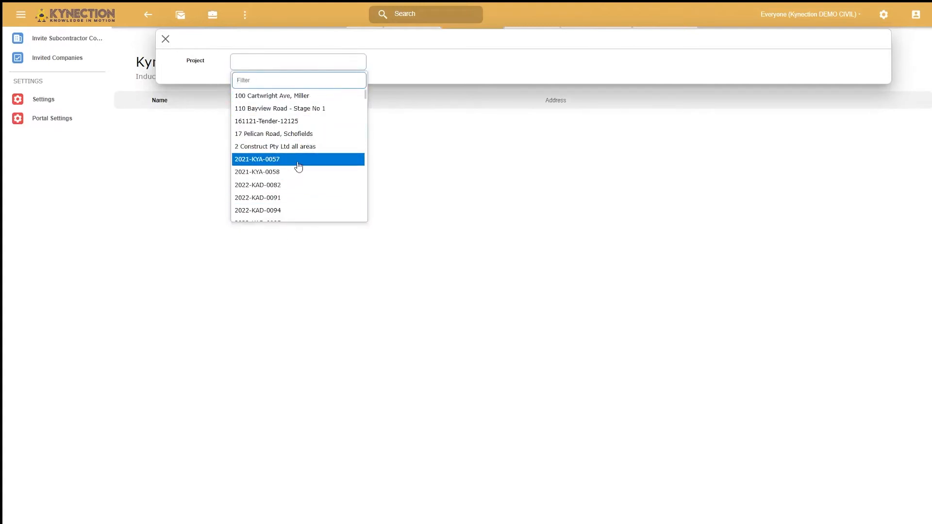
pyautogui.scroll(-1, 280, 178)
pyautogui.scroll(-10, 280, 178)
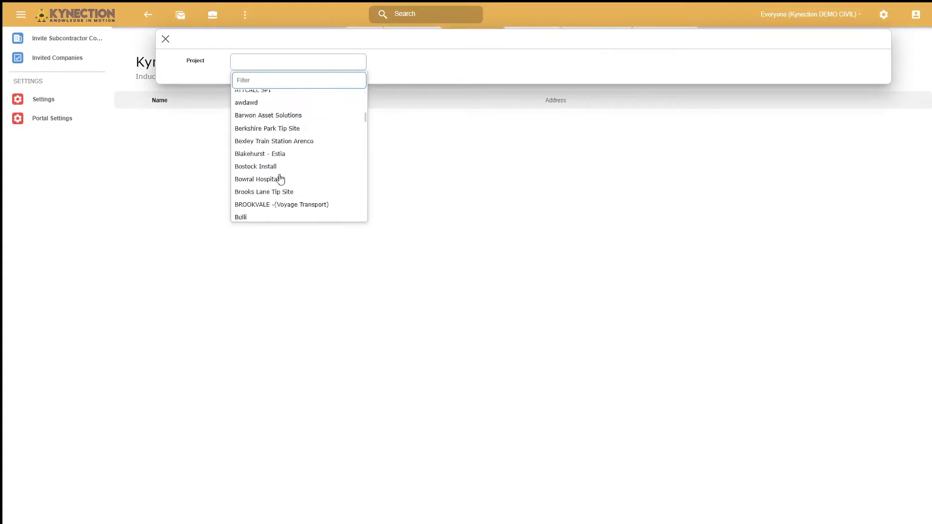
pyautogui.scroll(-3, 282, 190)
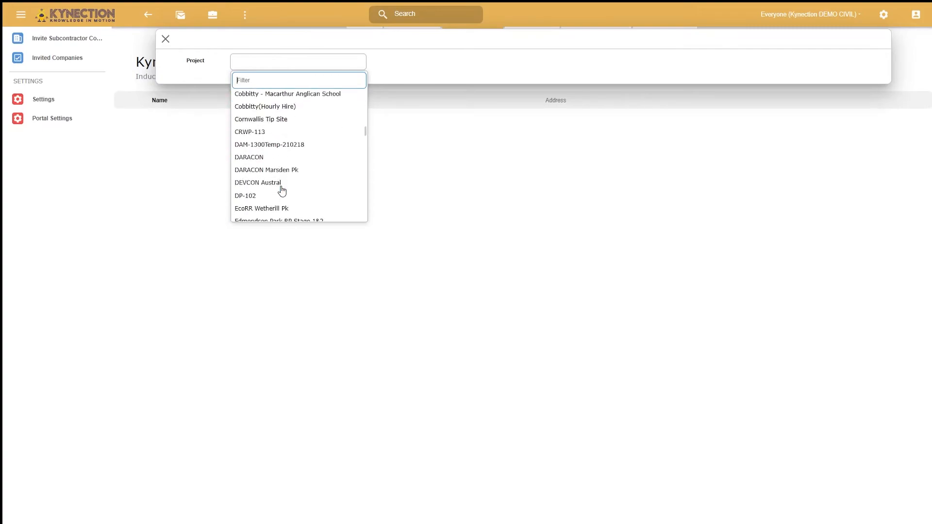
pyautogui.click(281, 161)
# Assign the Bowral Hospital project to the Kynection Portal Test company
pyautogui.click(212, 14)
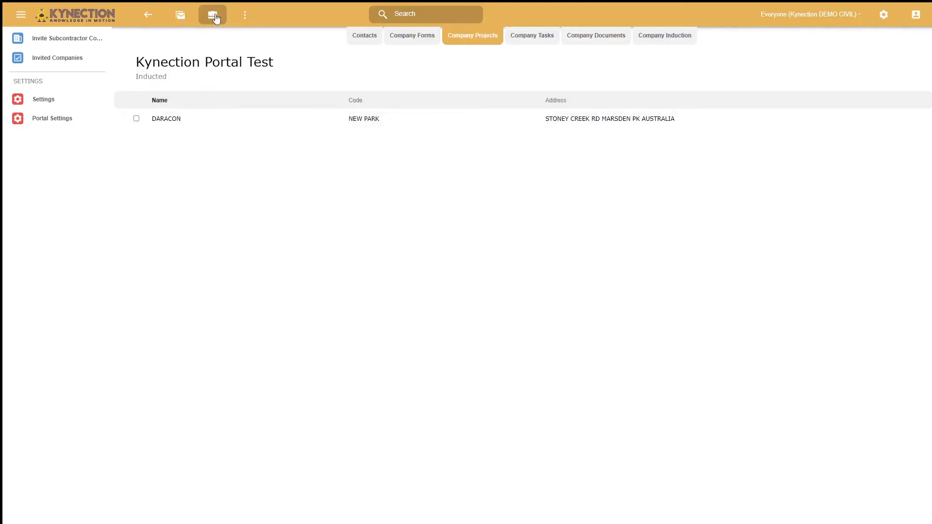
pyautogui.click(245, 62)
pyautogui.scroll(-2, 272, 187)
pyautogui.click(272, 186)
pyautogui.click(212, 14)
pyautogui.click(258, 62)
pyautogui.scroll(-3, 279, 183)
pyautogui.scroll(-5, 280, 182)
pyautogui.click(272, 185)
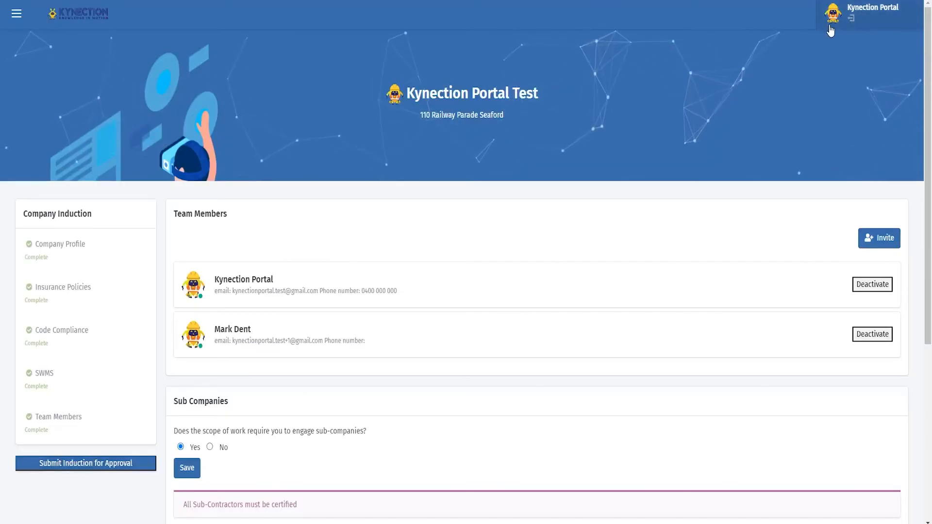
# Switch back to the subcontractor portal and display the company's assigned projects
pyautogui.click(830, 26)
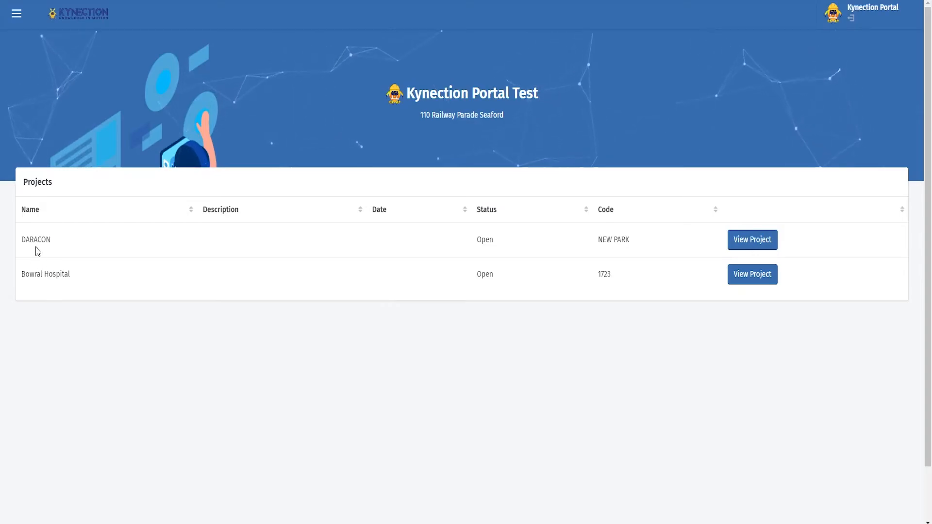
# Open the DARACON project in the portal and review its available team members and tasks
pyautogui.click(762, 241)
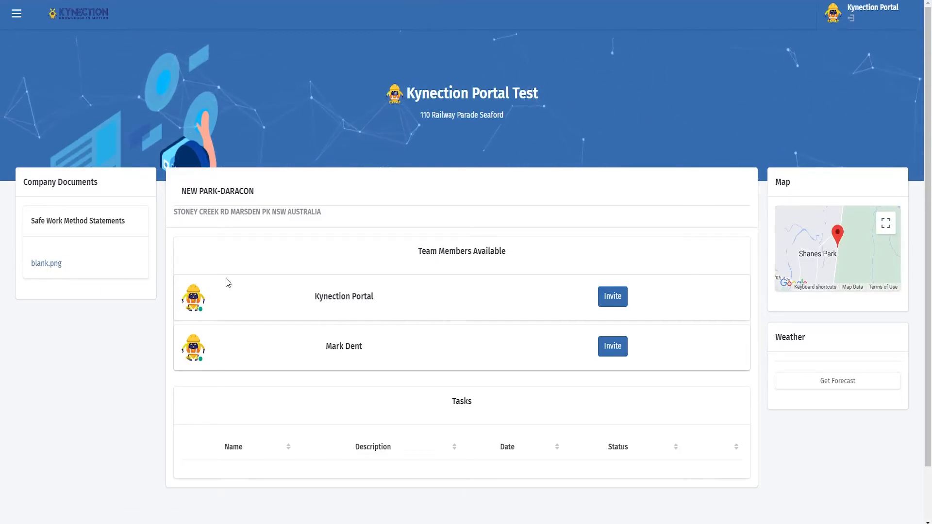
pyautogui.scroll(-1, 401, 448)
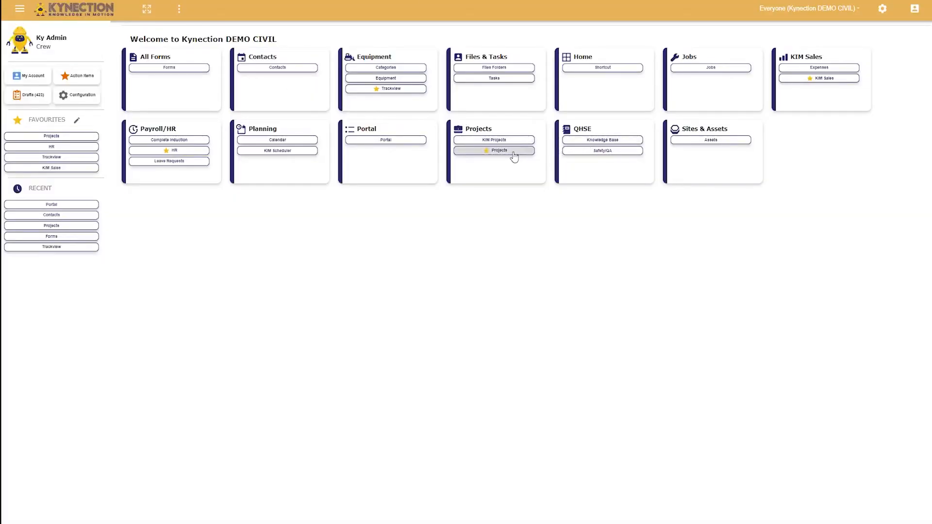
# Switch to the Kynection DEMO CIVIL admin site, add a Test task to the Bowral Hospital project and clear its task list
pyautogui.click(513, 154)
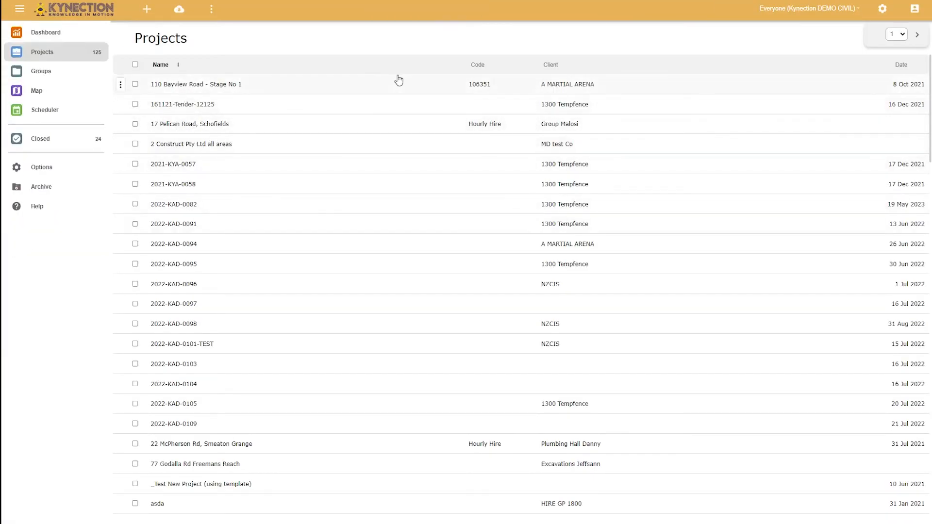
pyautogui.scroll(-7, 225, 364)
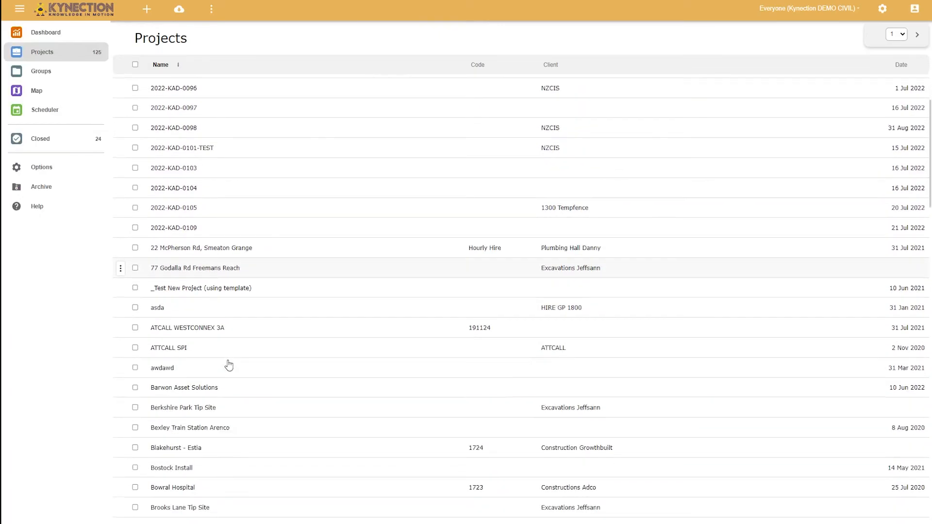
pyautogui.click(212, 343)
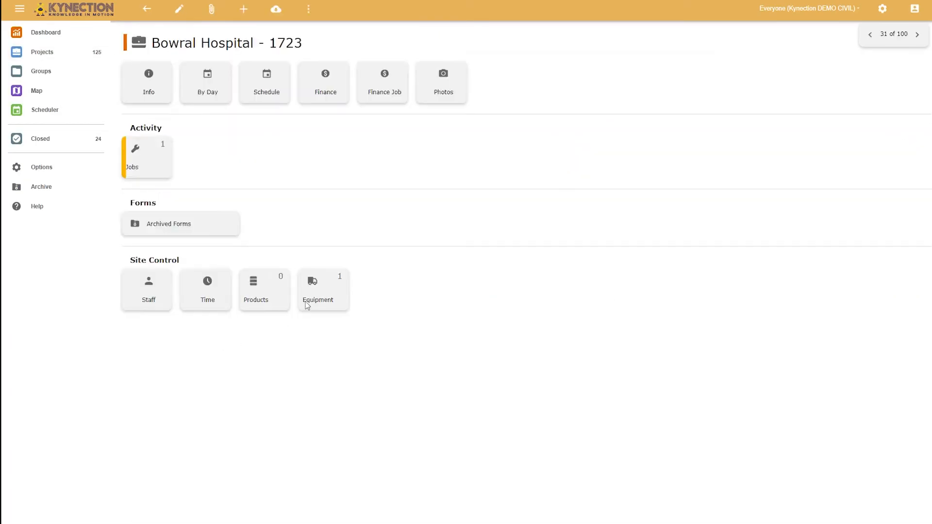
pyautogui.click(242, 10)
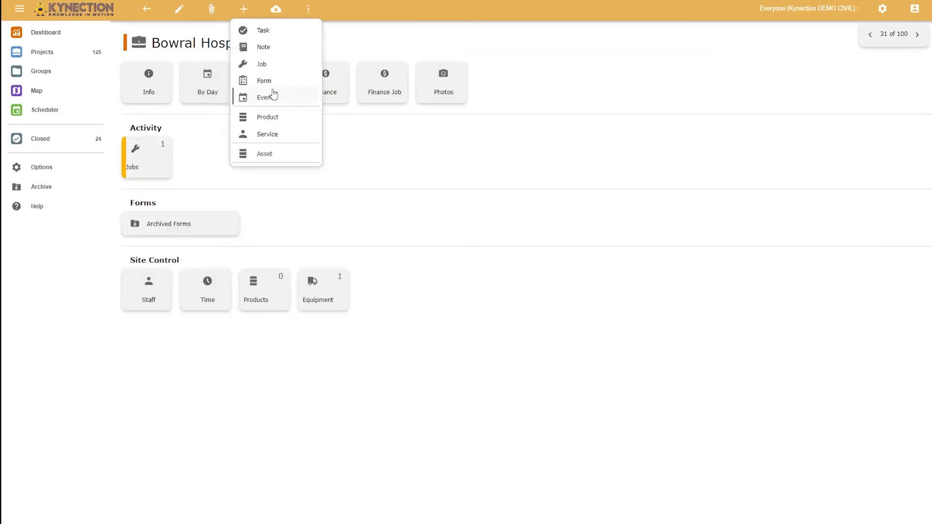
pyautogui.click(268, 34)
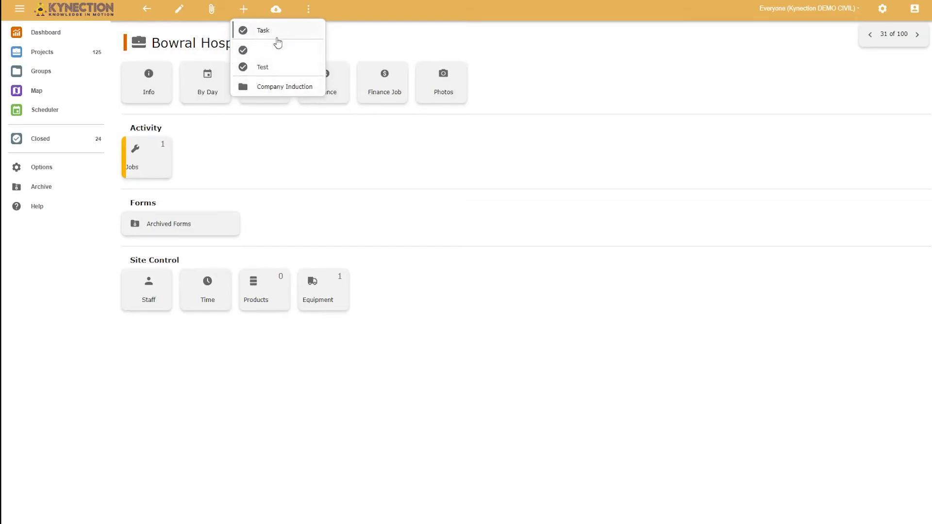
pyautogui.click(265, 67)
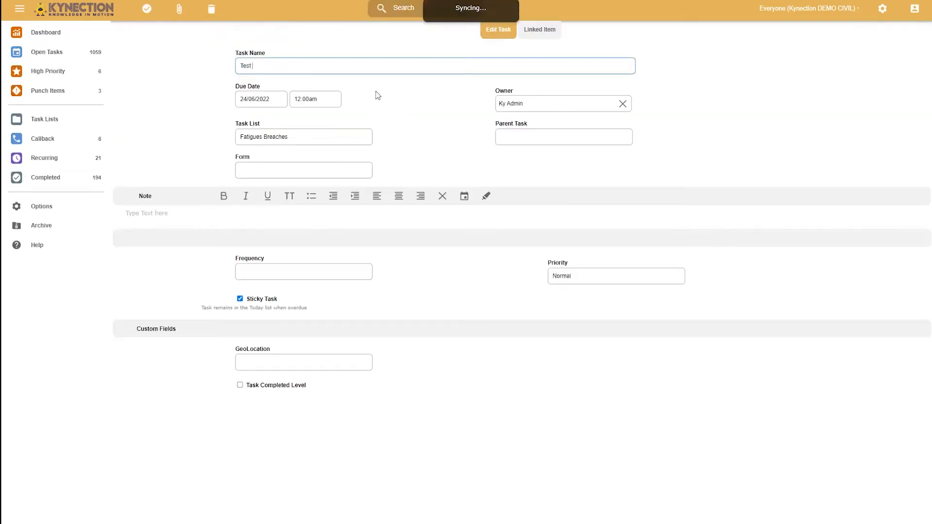
pyautogui.click(283, 136)
pyautogui.click(266, 170)
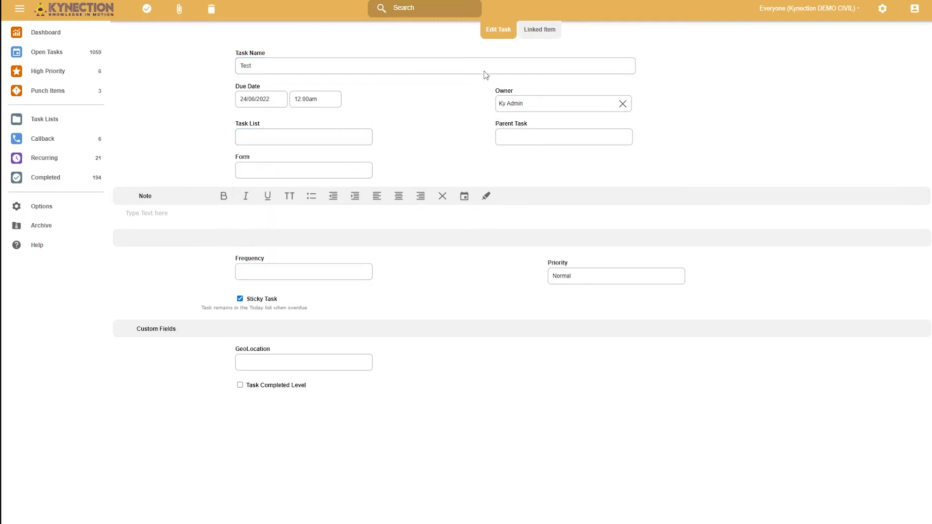
# Link the Test task to the Kynection Portal Test company, leave the contact blank, and save the task
pyautogui.click(550, 37)
pyautogui.click(513, 65)
pyautogui.write('Kynec')
pyautogui.click(544, 188)
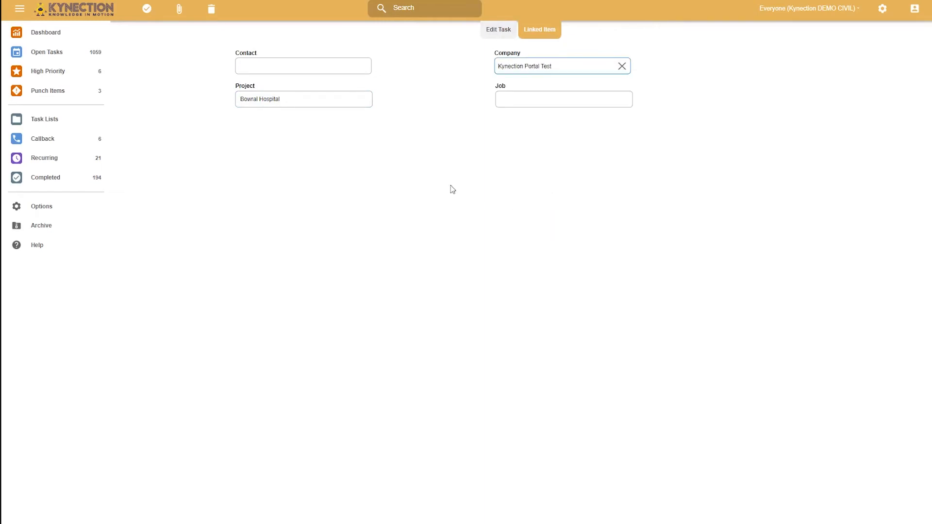
pyautogui.click(258, 66)
pyautogui.click(155, 80)
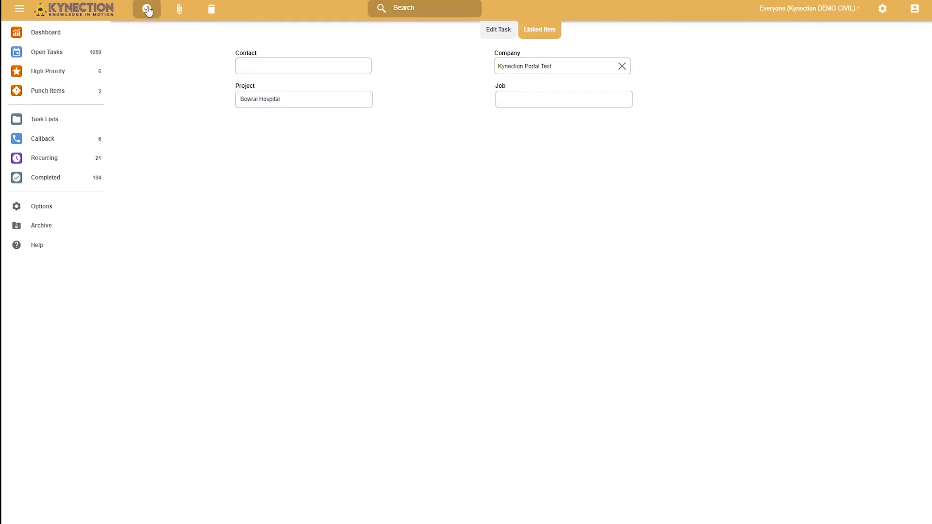
pyautogui.click(149, 12)
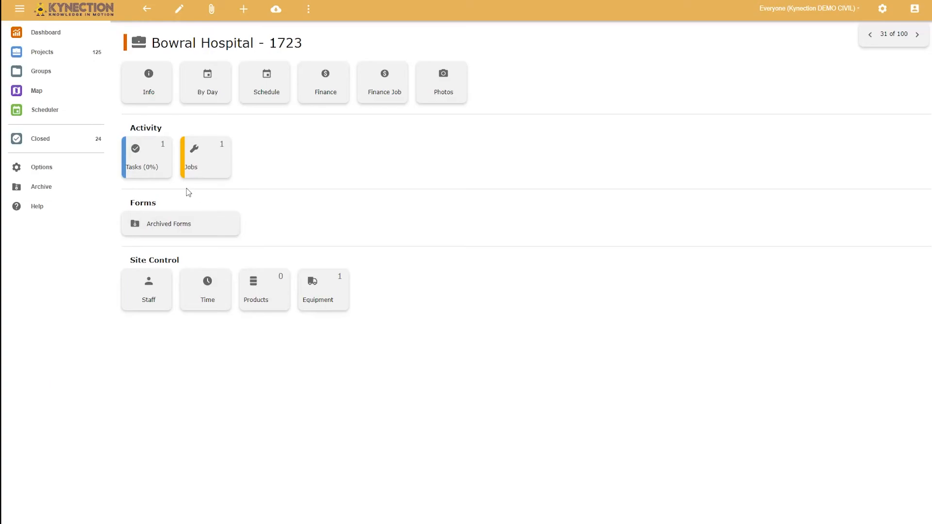
# Reopen the Bowral Hospital project's Test task for editing, attach the Drill Log form and save it
pyautogui.click(141, 152)
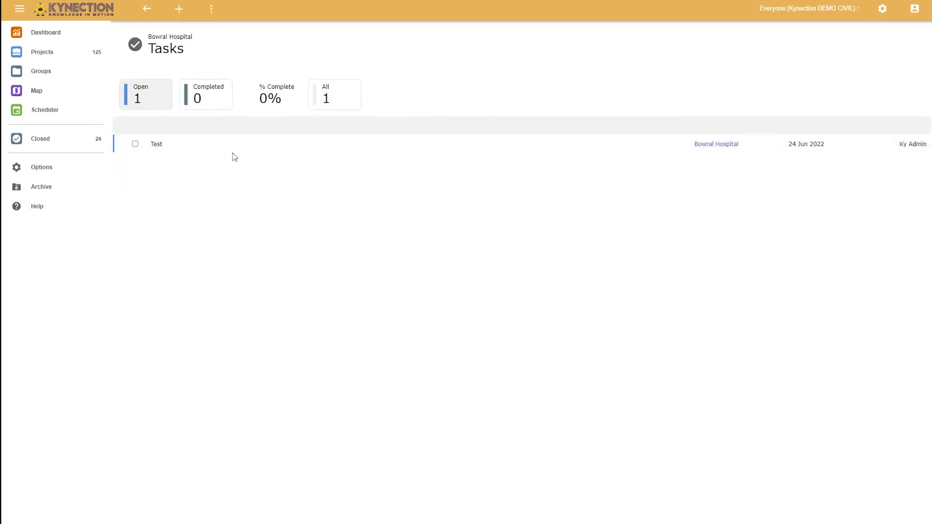
pyautogui.click(218, 141)
pyautogui.click(180, 9)
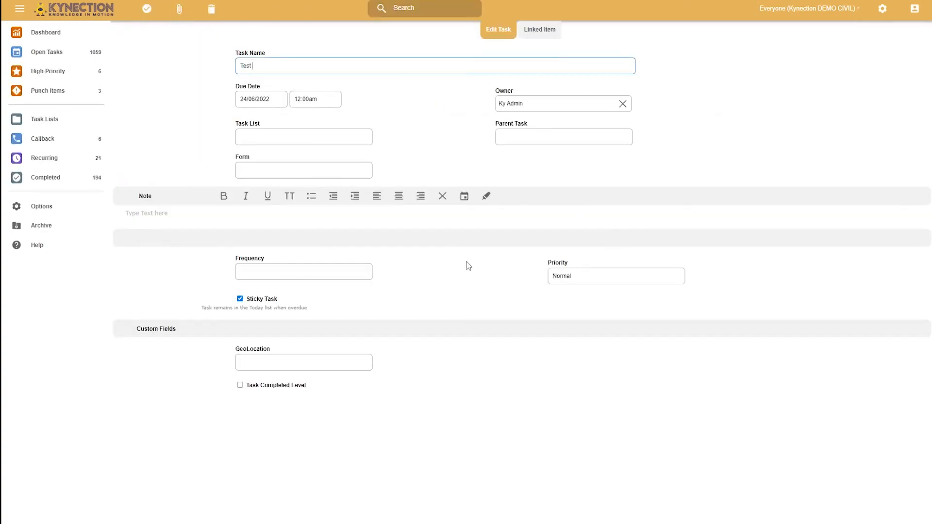
pyautogui.click(285, 170)
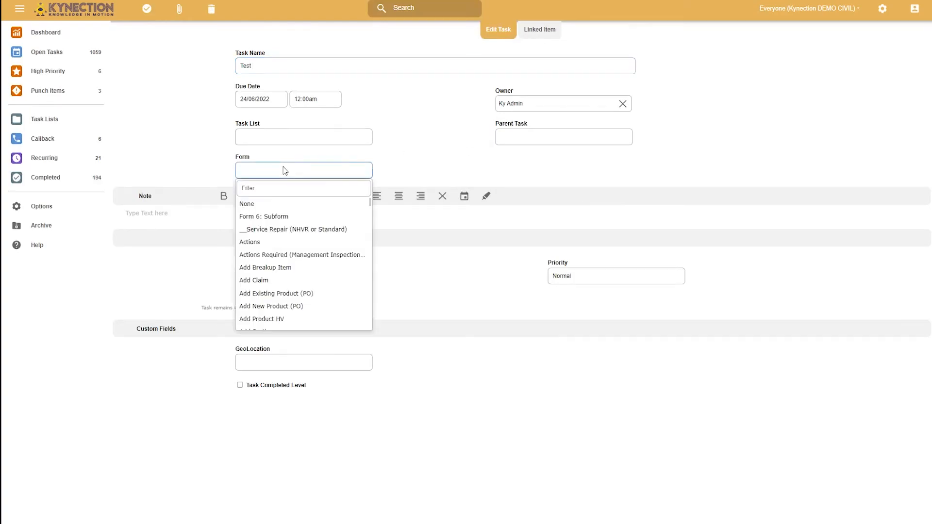
pyautogui.scroll(-1, 285, 299)
pyautogui.scroll(-15, 285, 300)
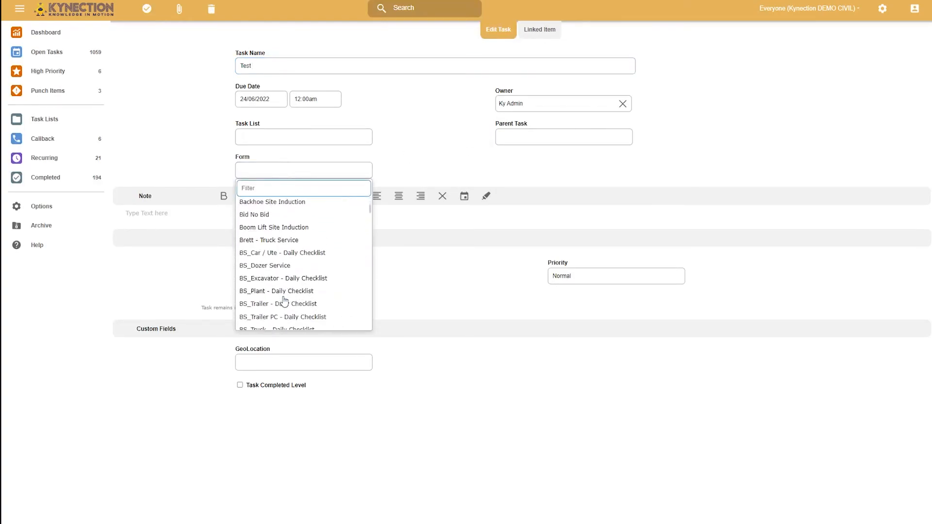
pyautogui.scroll(1, 272, 304)
pyautogui.scroll(-1, 267, 272)
pyautogui.click(266, 263)
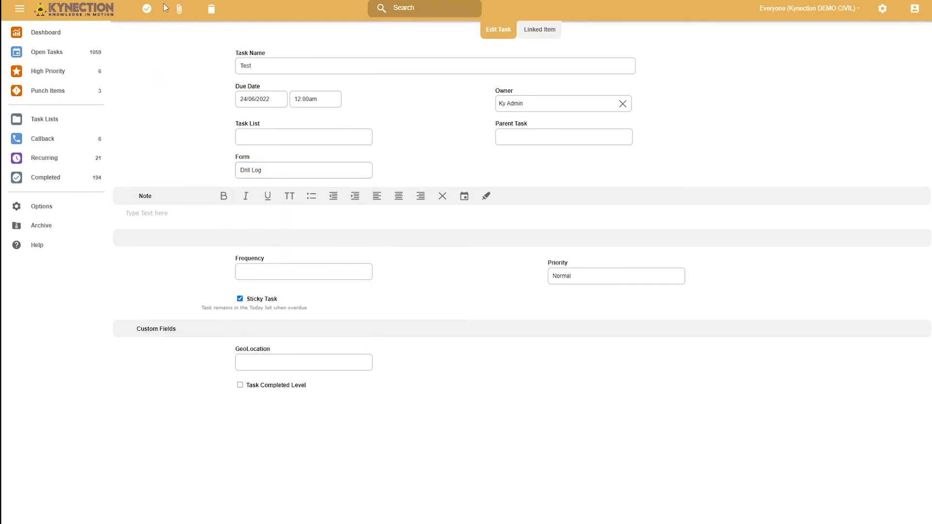
pyautogui.click(148, 11)
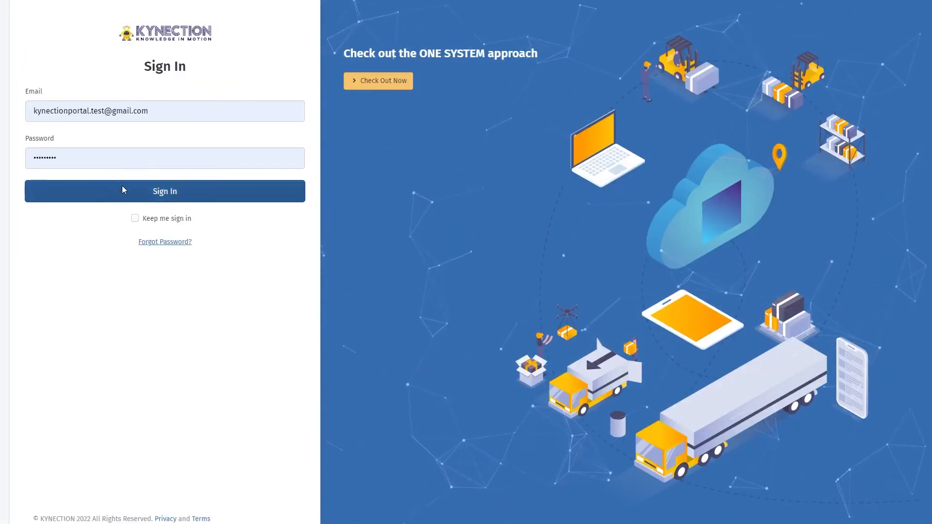
# Sign in to the subcontractor portal and open the form of the Bowral Hospital project's Test task
pyautogui.click(123, 189)
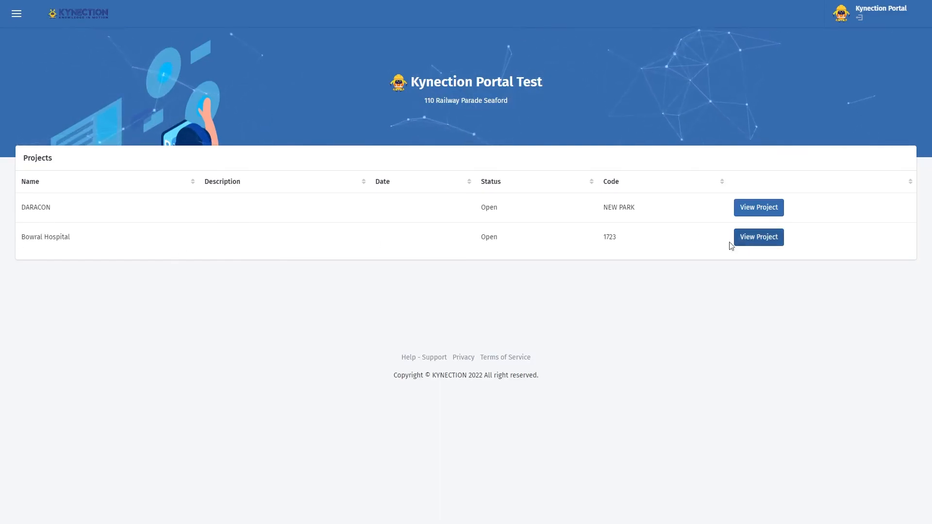
pyautogui.click(765, 244)
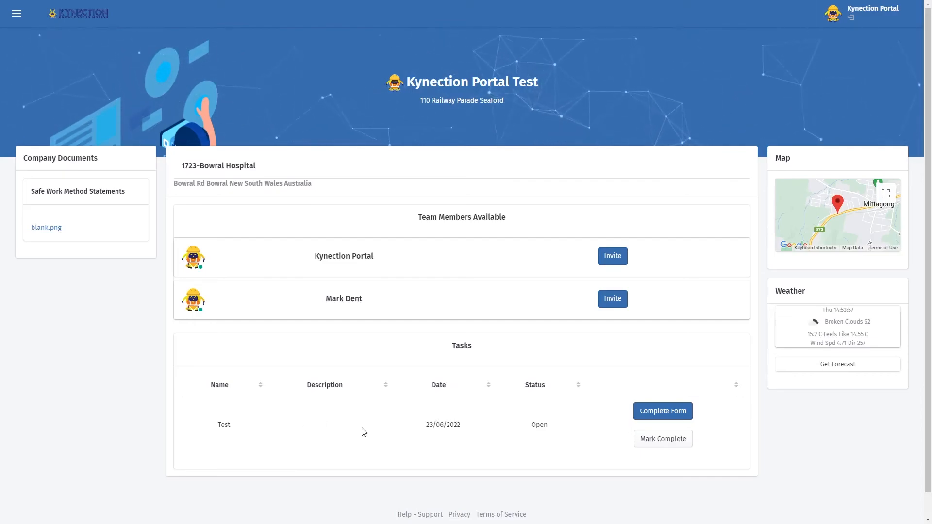
pyautogui.click(661, 414)
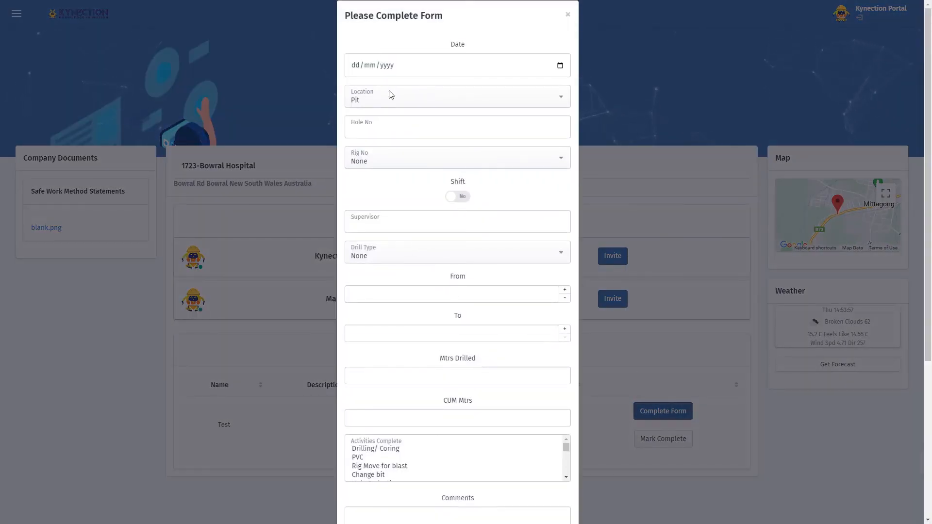
# Fill in date 24/06/2022, hole number 1234, shift Yes, supervisor kynection, and From and To values of 0.2
pyautogui.click(354, 66)
pyautogui.click(561, 66)
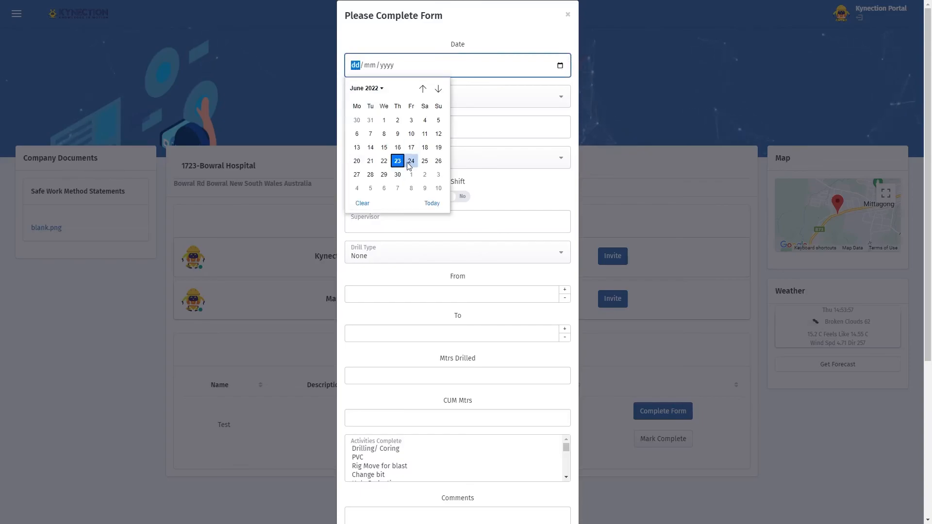
pyautogui.click(399, 157)
pyautogui.press('Tab')
pyautogui.press('Tab')
pyautogui.write('1234')
pyautogui.press('Tab')
pyautogui.press('Tab')
pyautogui.press('space')
pyautogui.press('Tab')
pyautogui.press('Tab')
pyautogui.press('Tab')
pyautogui.write('0.2')
# Enter 150 metres drilled and 1567 cumulative metres, and select Rig Move for blast as the completed activity
pyautogui.click(542, 376)
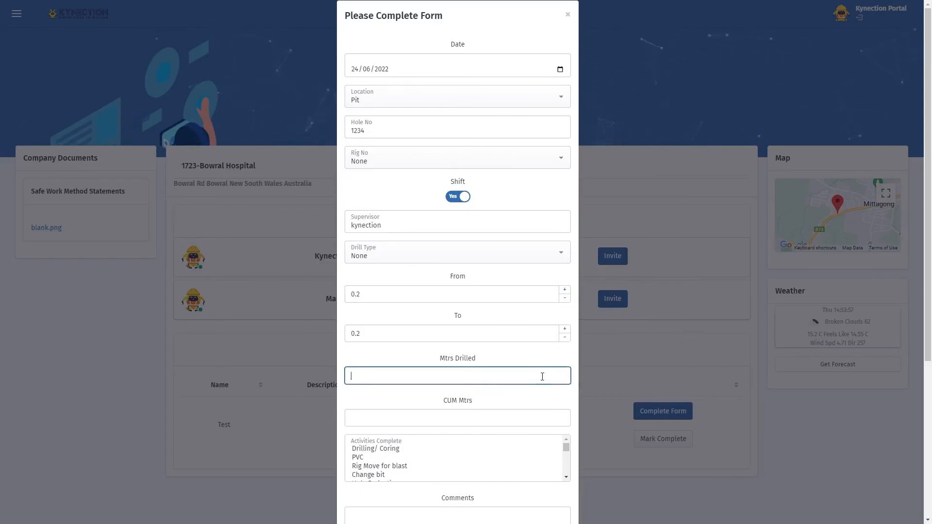
pyautogui.scroll(-3, 542, 377)
pyautogui.click(430, 272)
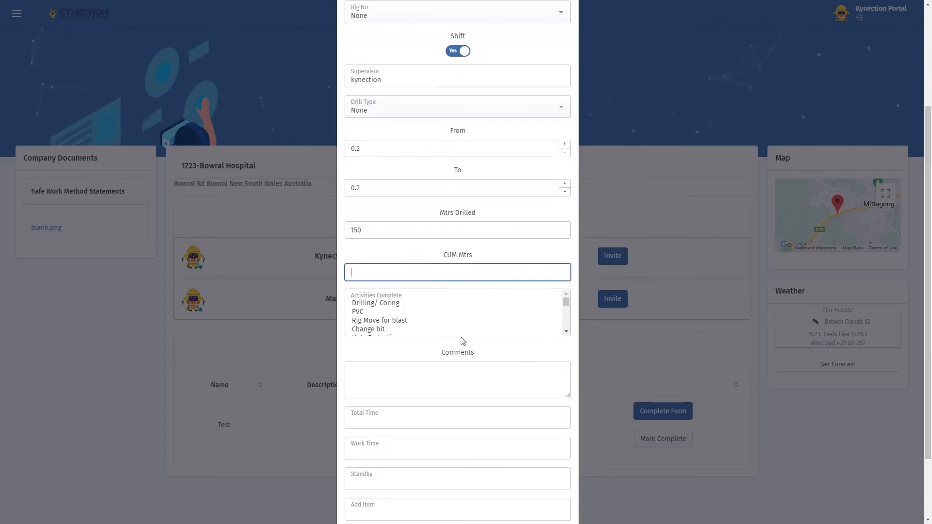
pyautogui.click(379, 320)
pyautogui.scroll(-3, 380, 317)
# Add the comment "test" and set Total Time, Work Time and Standby to 25 each
pyautogui.click(406, 376)
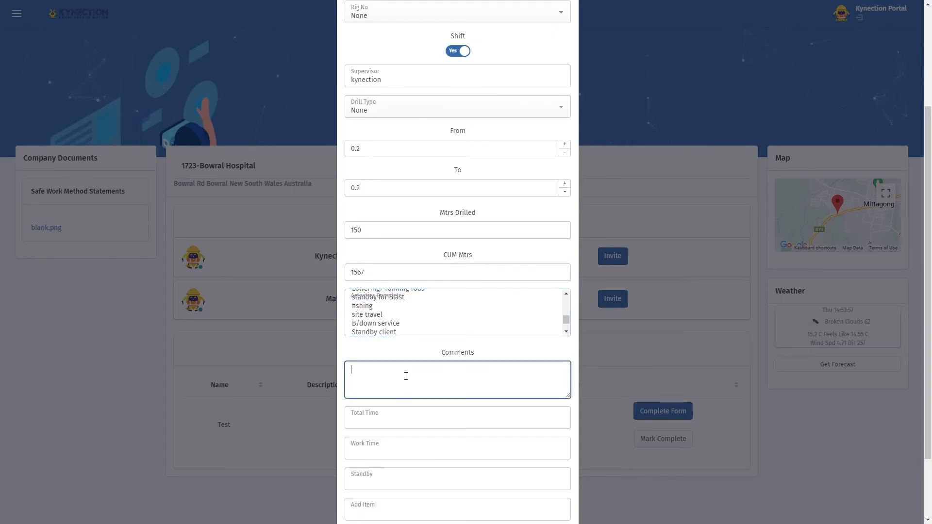
pyautogui.click(401, 414)
pyautogui.write('25')
pyautogui.scroll(-2, 402, 410)
pyautogui.click(401, 370)
pyautogui.write('25')
pyautogui.click(395, 395)
pyautogui.write('25')
pyautogui.click(391, 429)
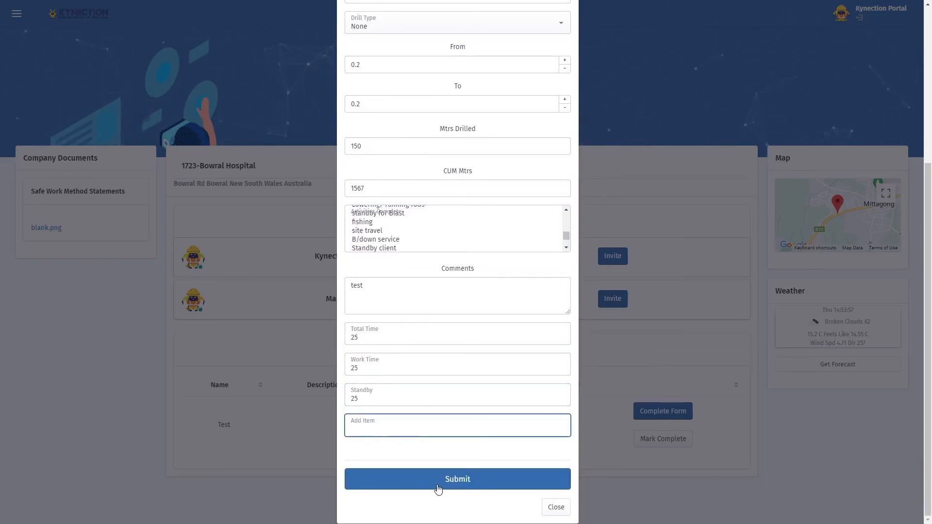
# Submit the completed form, close it, and mark the Test task as complete
pyautogui.click(437, 483)
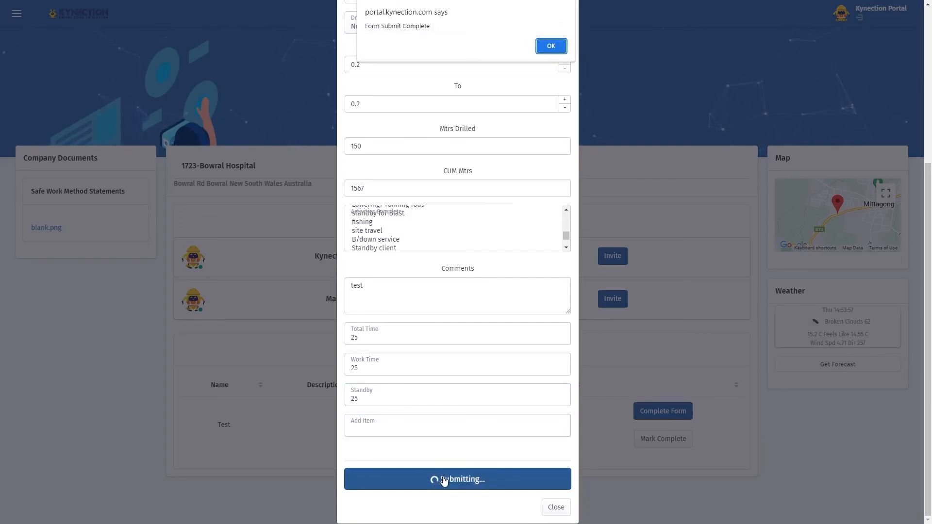
pyautogui.click(552, 47)
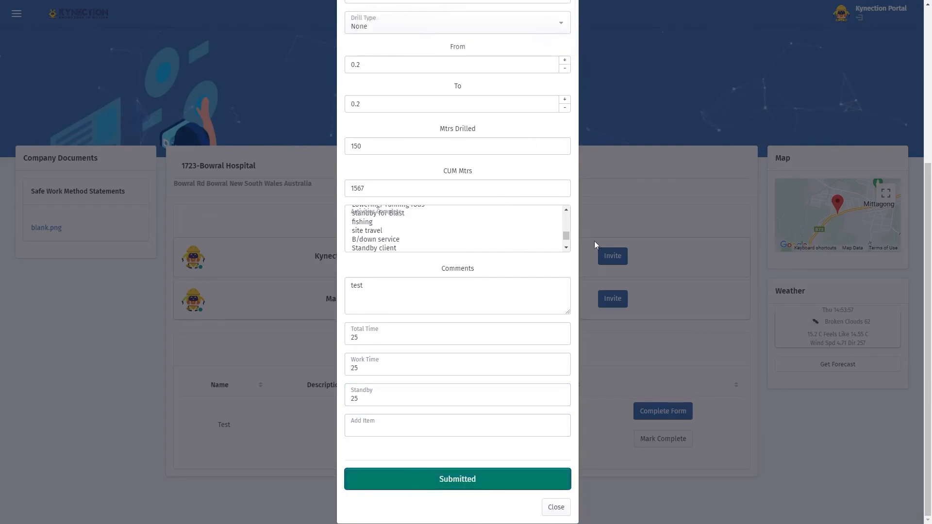
pyautogui.click(558, 509)
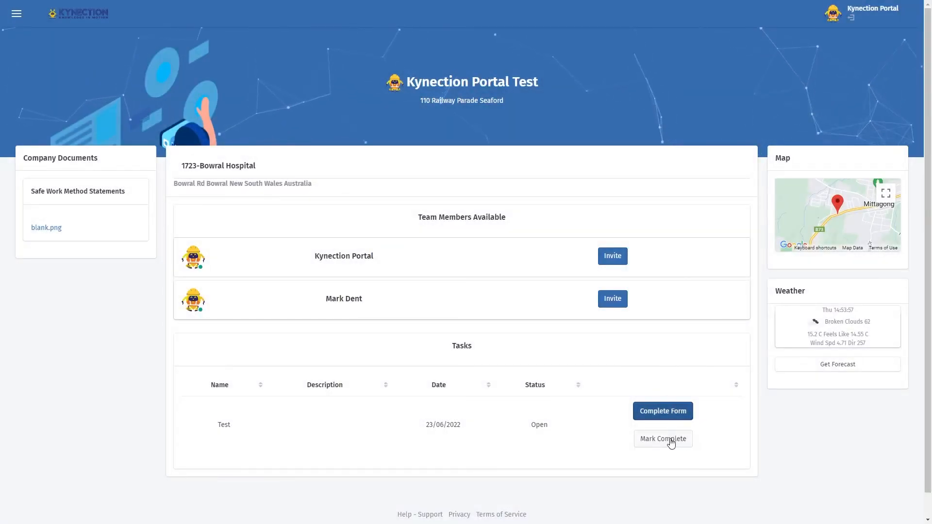
pyautogui.click(671, 442)
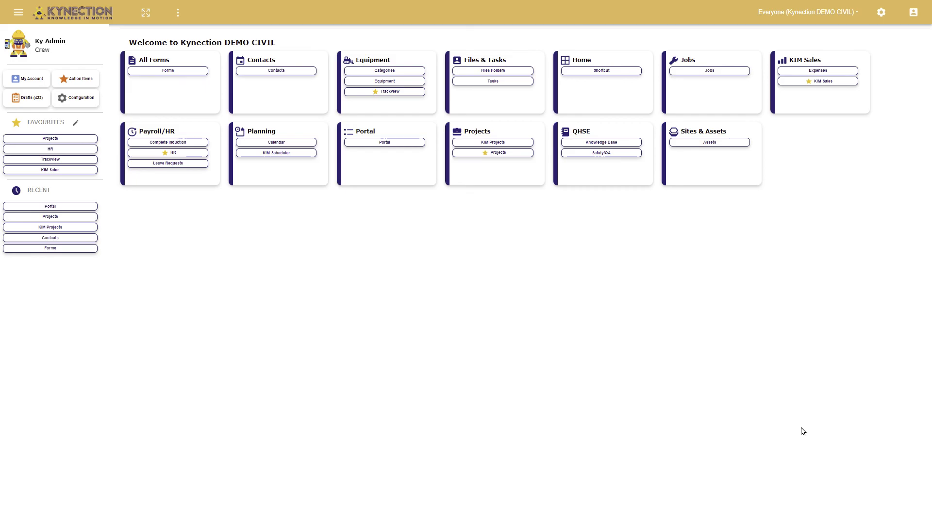
# Switch to the admin site, review the Bowral Hospital project's completed Test task and its submitted Drill Log, and leave the form
pyautogui.click(493, 152)
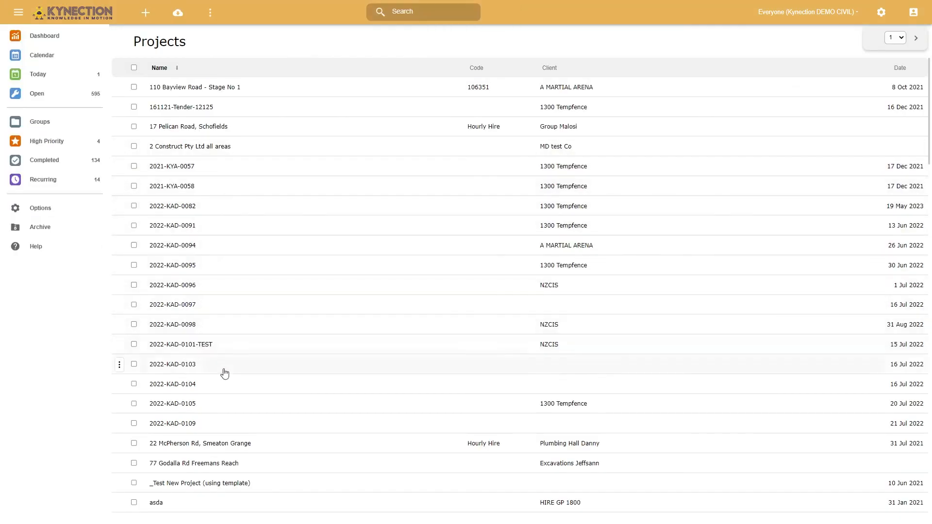
pyautogui.scroll(-10, 221, 364)
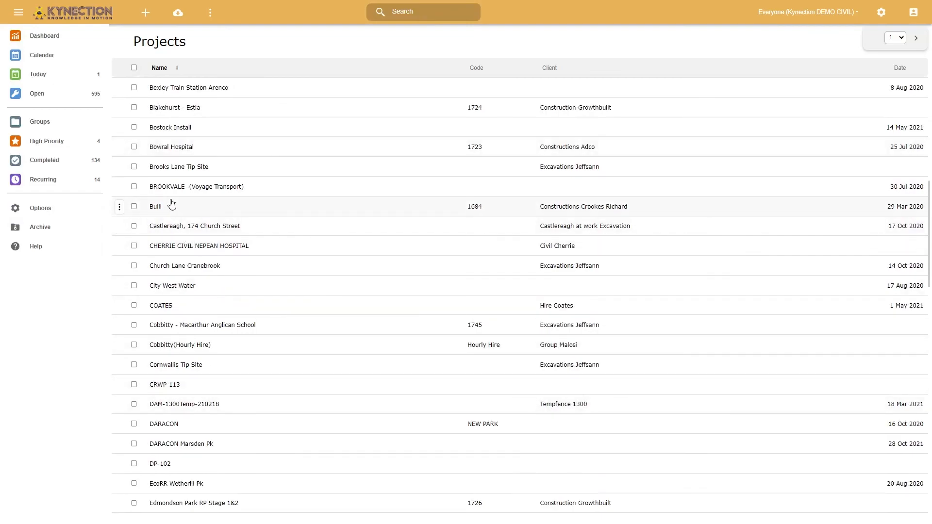
pyautogui.click(184, 148)
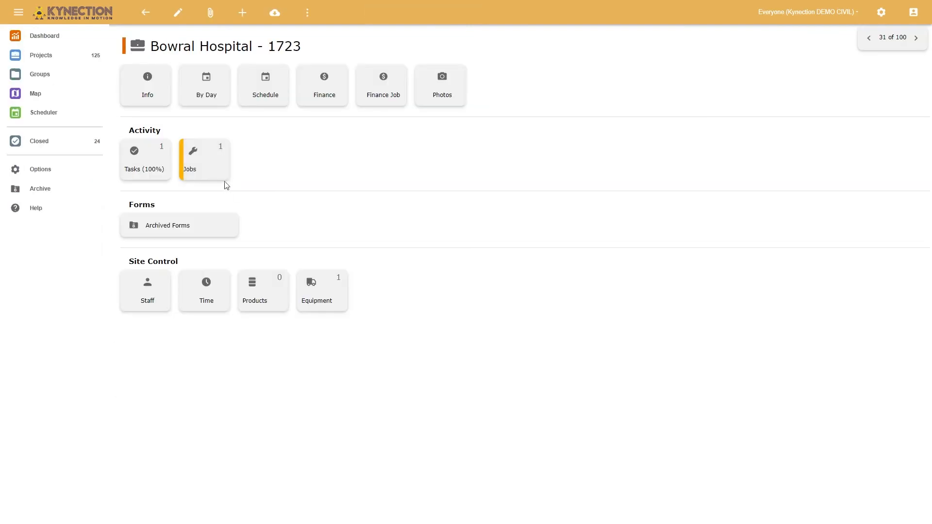
pyautogui.click(145, 168)
pyautogui.click(206, 93)
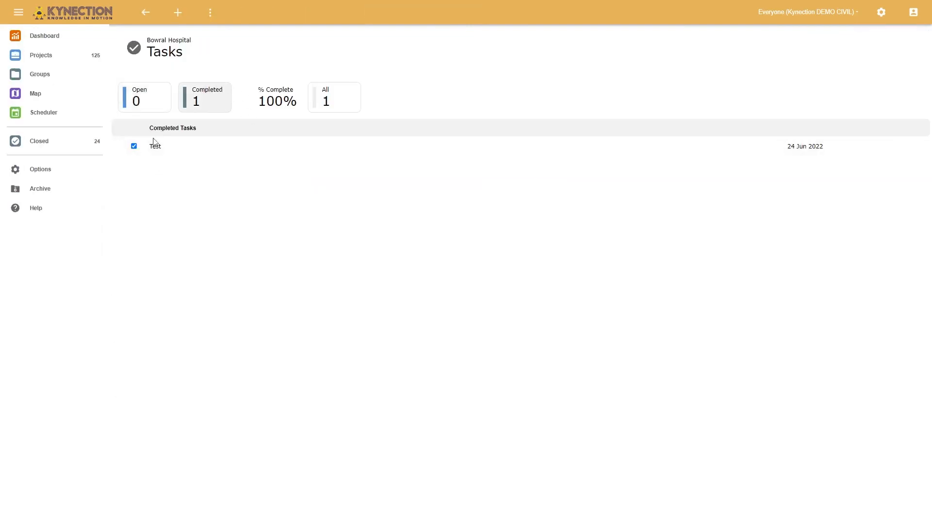
pyautogui.click(209, 147)
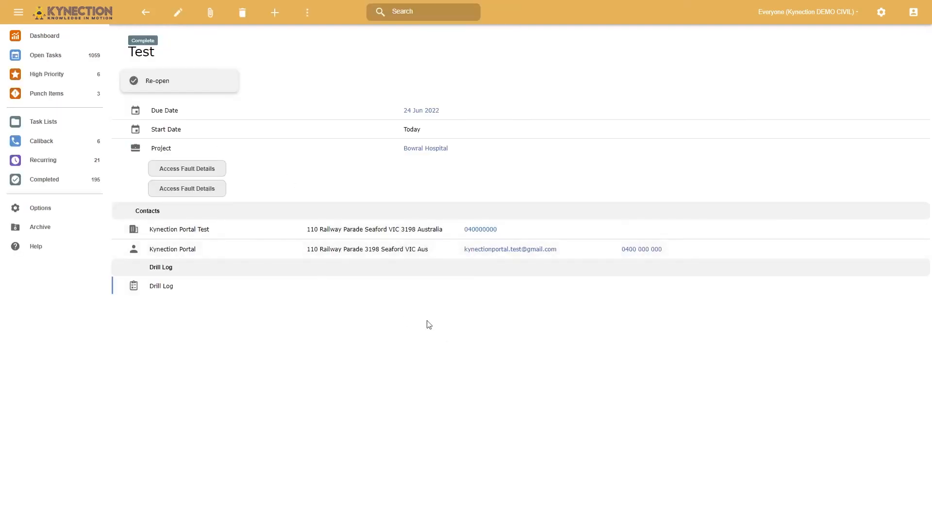
pyautogui.click(170, 283)
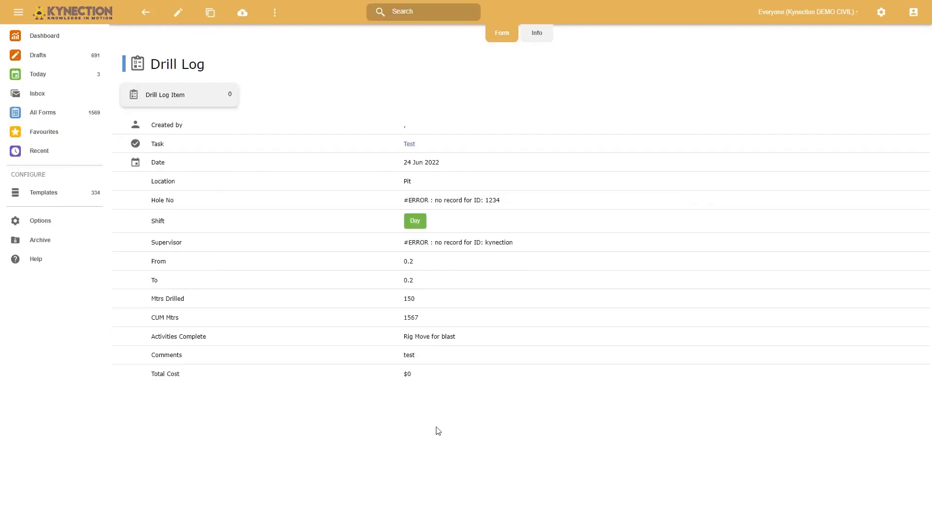
pyautogui.click(145, 13)
pyautogui.click(145, 13)
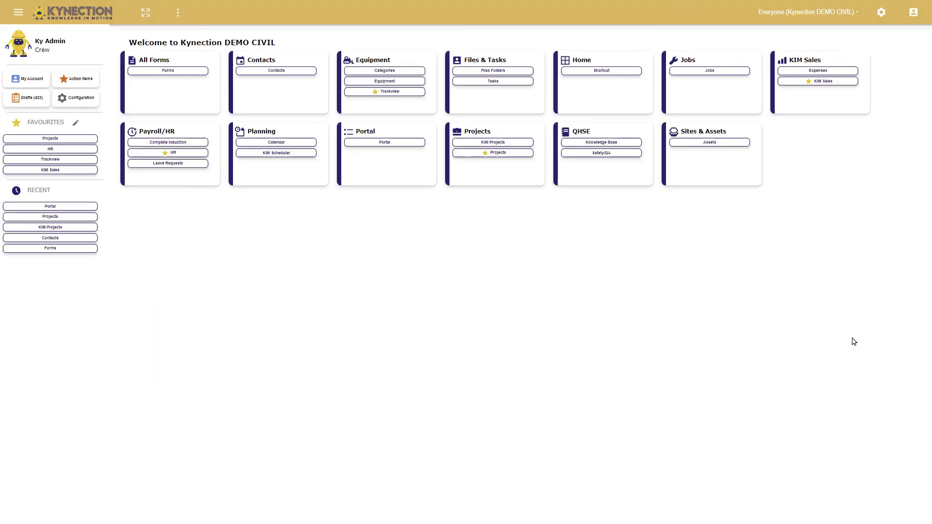